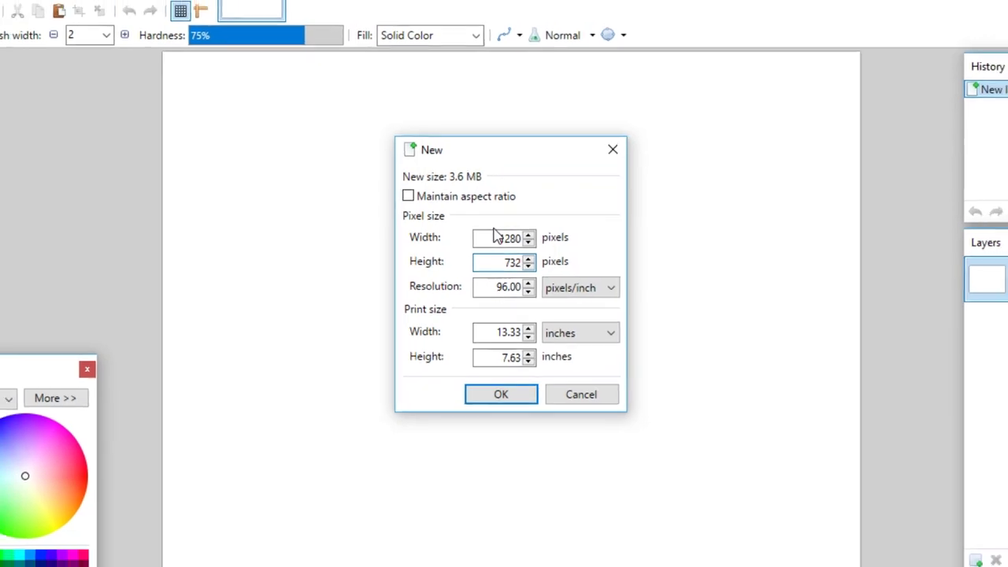
Create a new 1280 × 720 pixel image and fill its background with black.
key("Return")
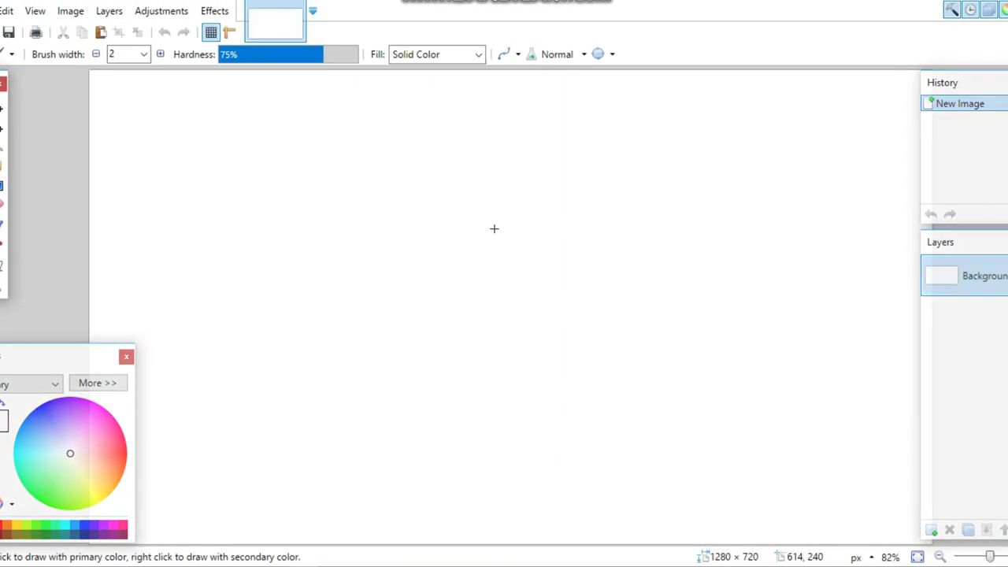
scroll(589, 423, "up", 2)
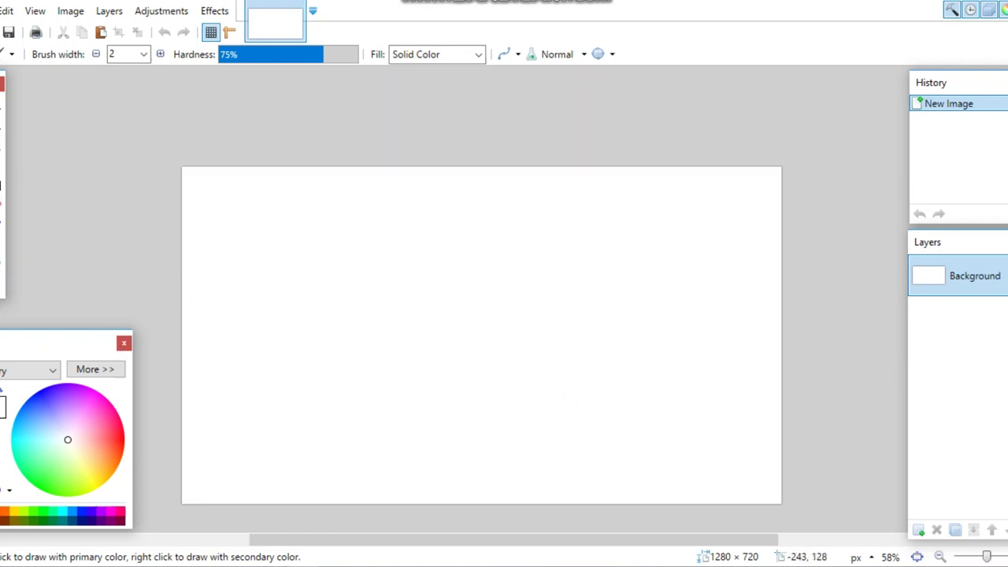
key("f")
left_click(482, 345)
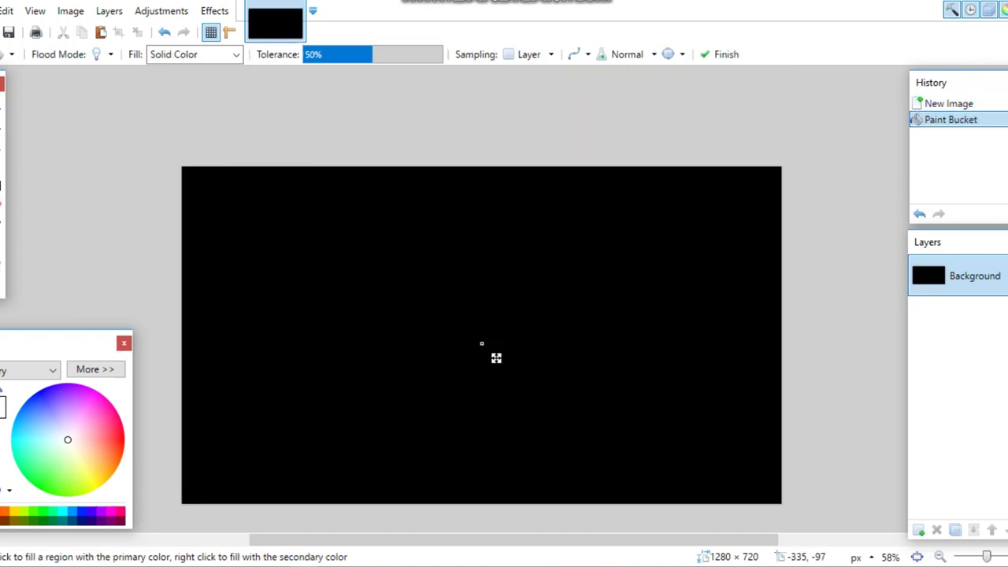
key("s")
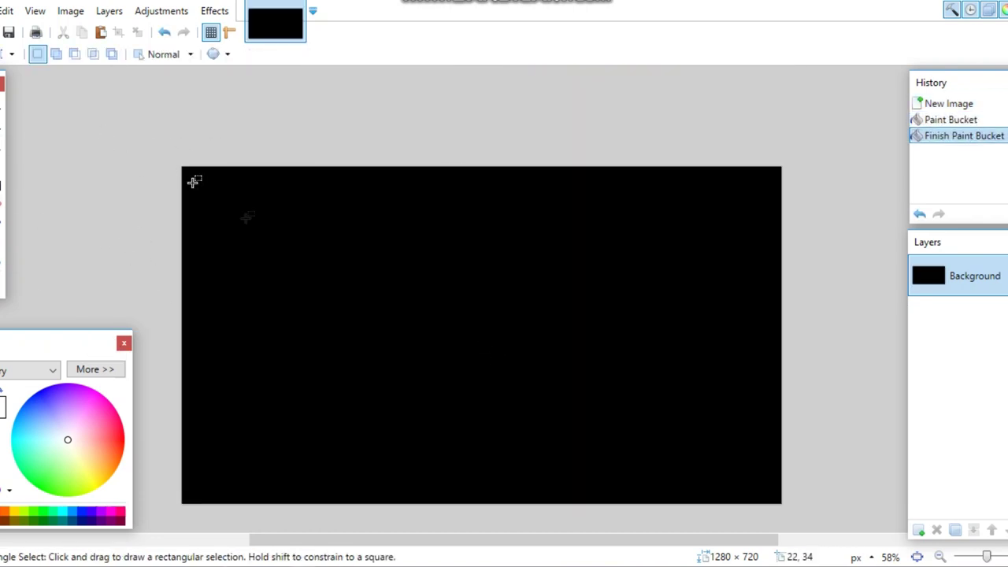
Add a new layer above the background and enter the text "GLITCH" in white on it.
left_click(919, 531)
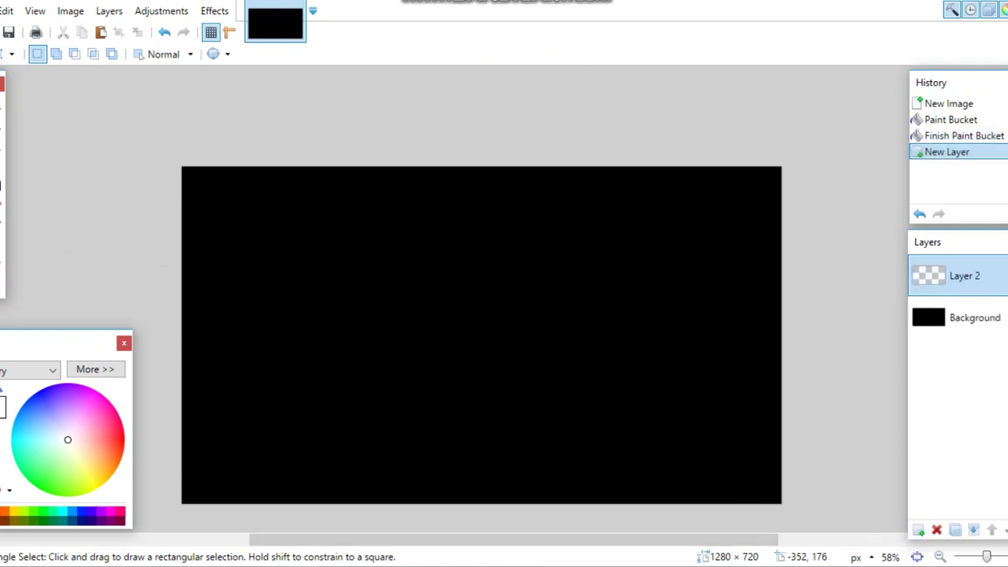
key("b")
key("t")
left_click(306, 344)
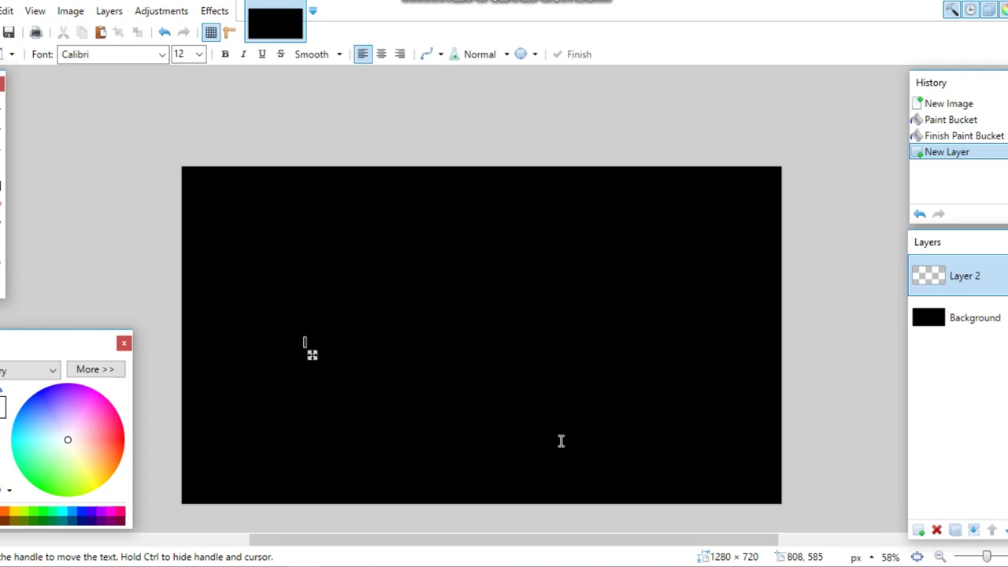
type("GUIT")
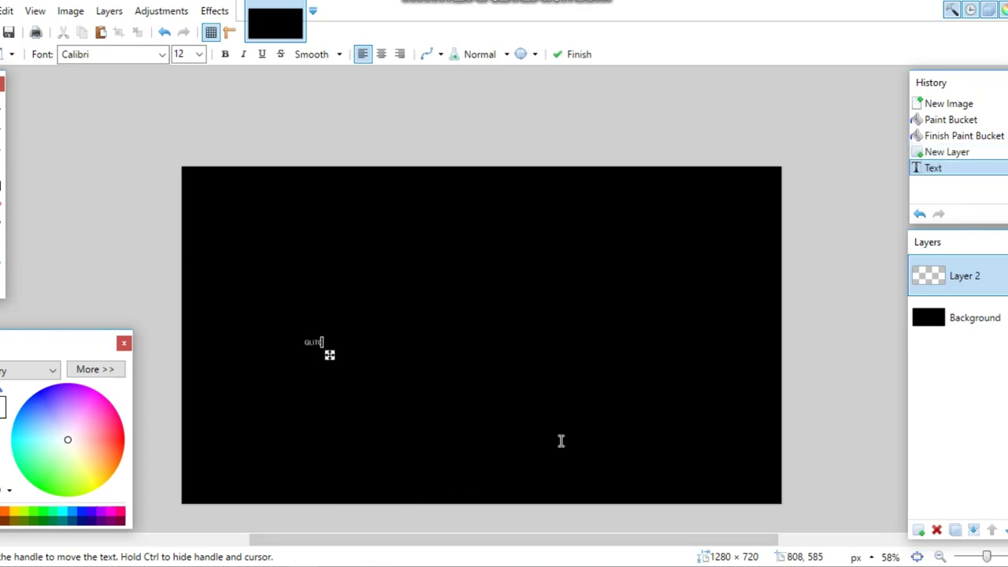
Set the GLITCH text's size to 192 and move it near the canvas centre.
left_click(201, 55)
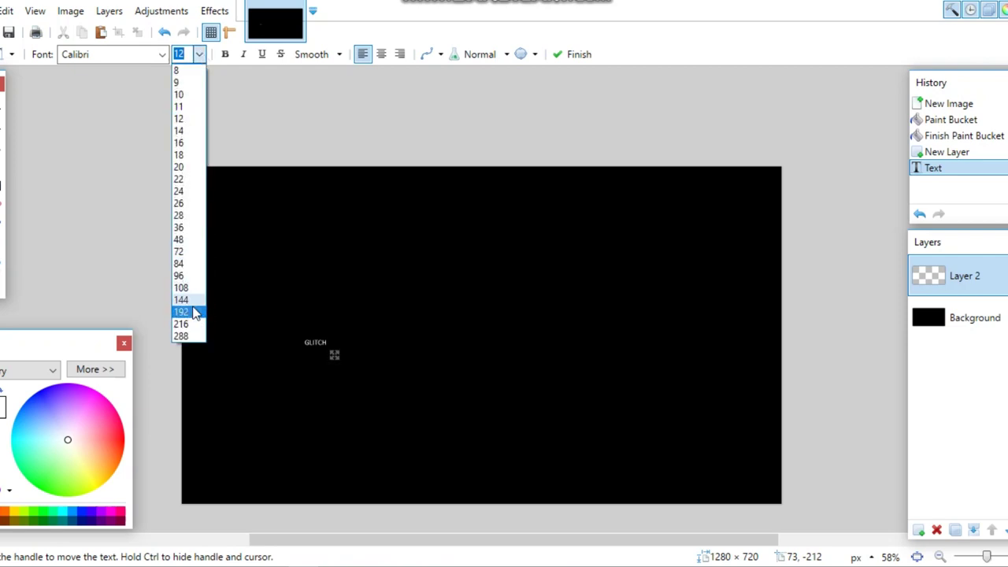
left_click(195, 312)
left_click_drag(665, 425, 664, 405)
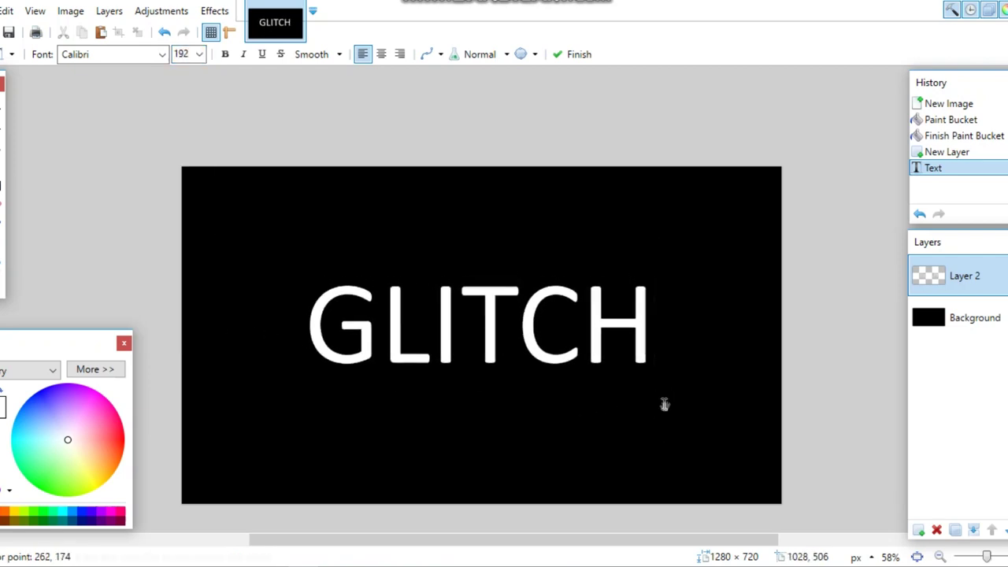
Try the Code Bold font on the GLITCH text and reposition the word.
left_click(159, 60)
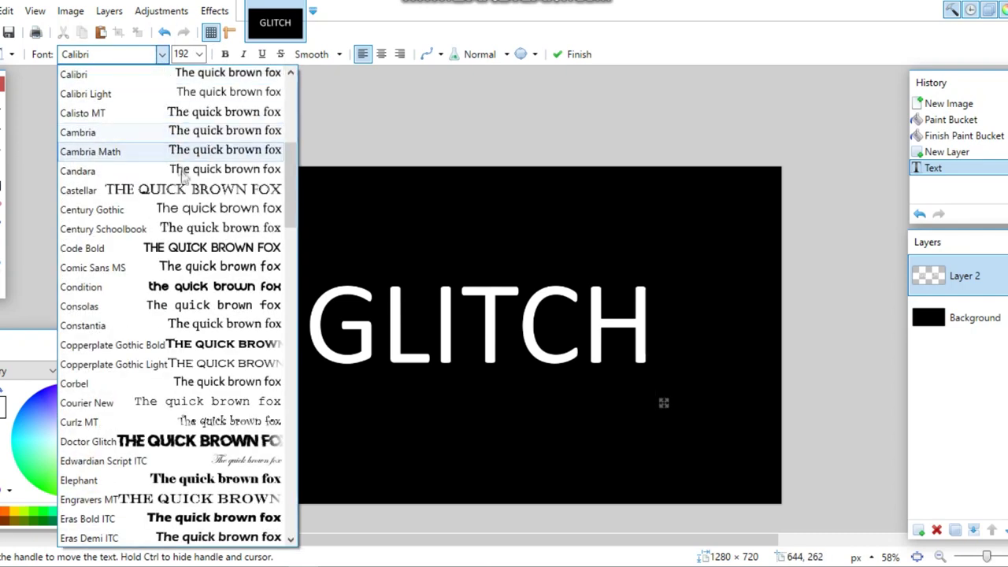
left_click(190, 248)
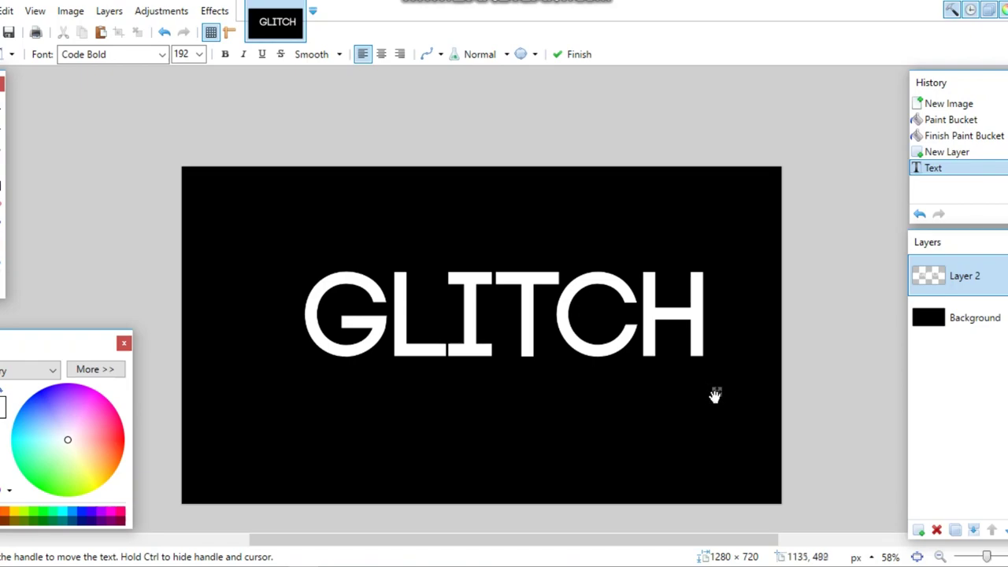
left_click_drag(714, 395, 712, 397)
Change the GLITCH text's font to Century Gothic and recentre the word on the canvas.
left_click(161, 54)
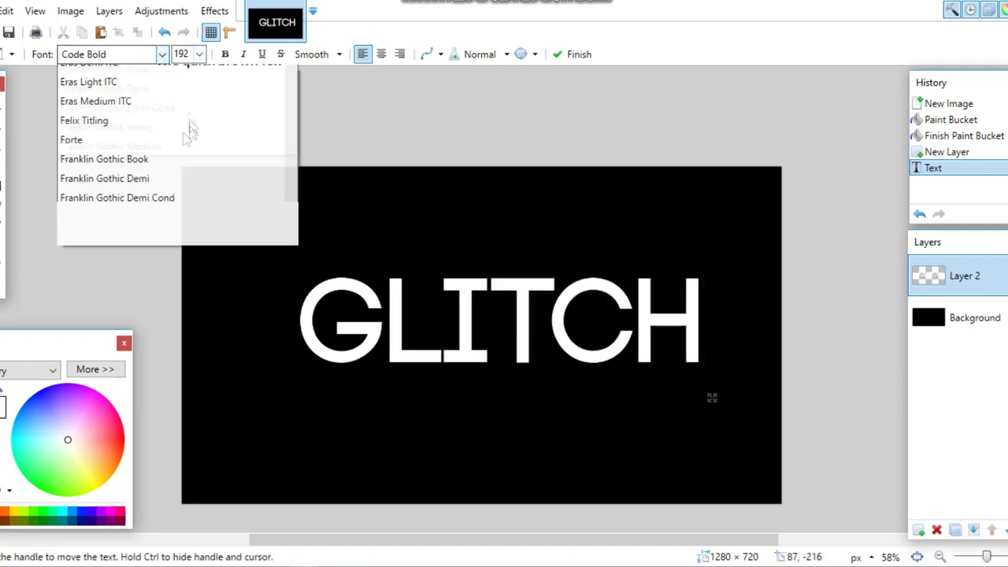
scroll(187, 135, "up", 2)
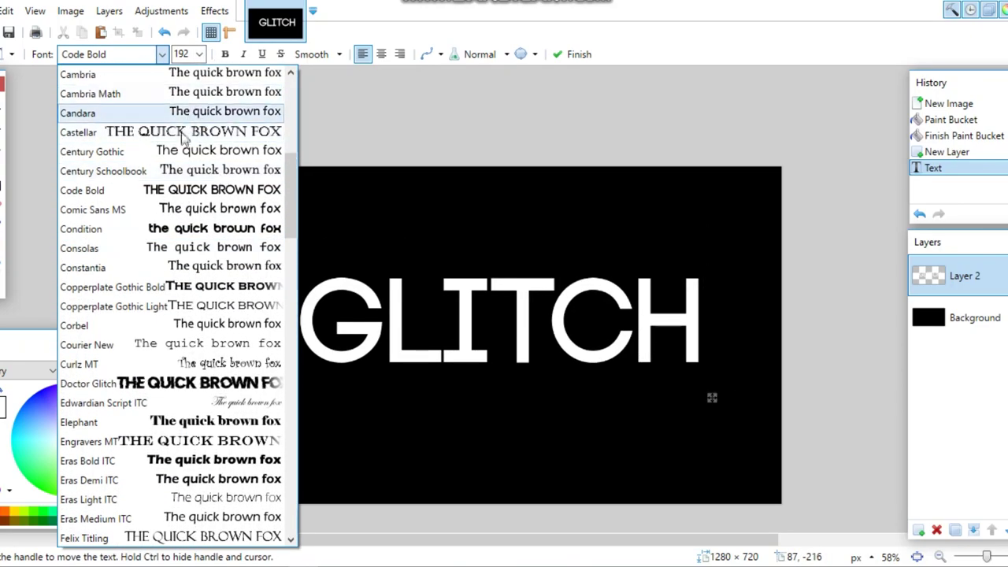
left_click(186, 152)
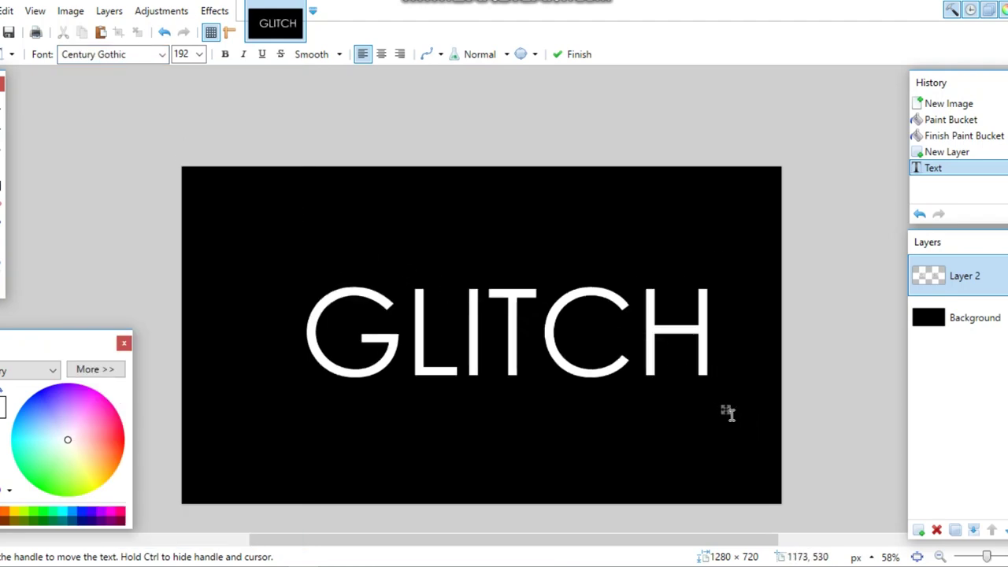
left_click_drag(725, 410, 702, 406)
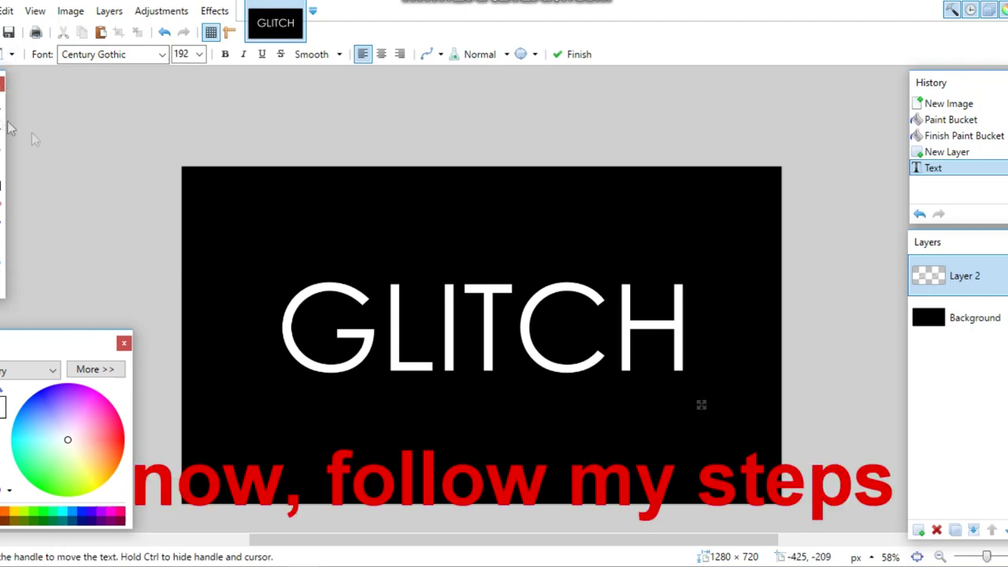
Select a horizontal strip about 869 × 20 pixels across the middle of the GLITCH letters and copy it.
key("s")
scroll(428, 304, "down", 2)
scroll(499, 141, "up", 3)
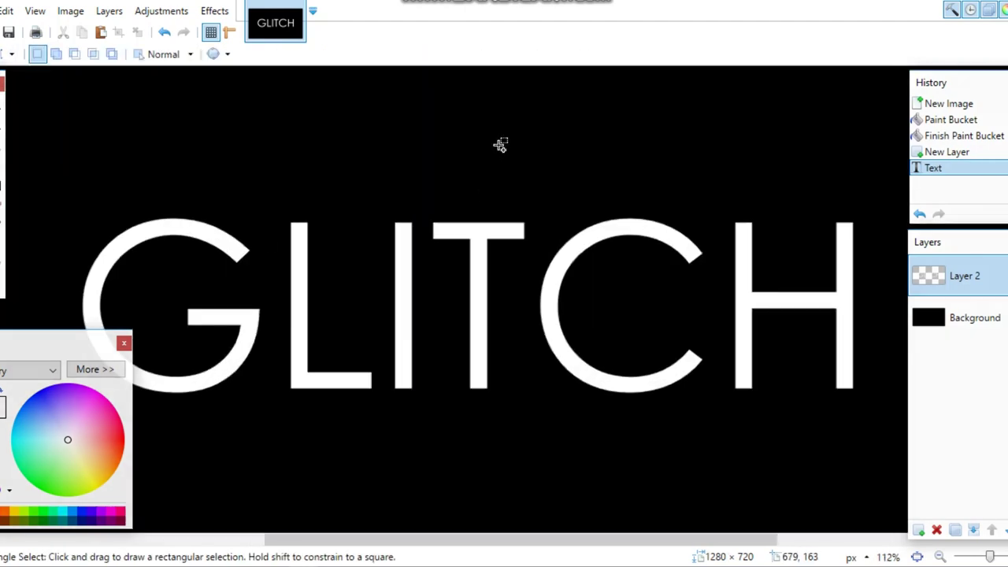
scroll(55, 174, "up", 2)
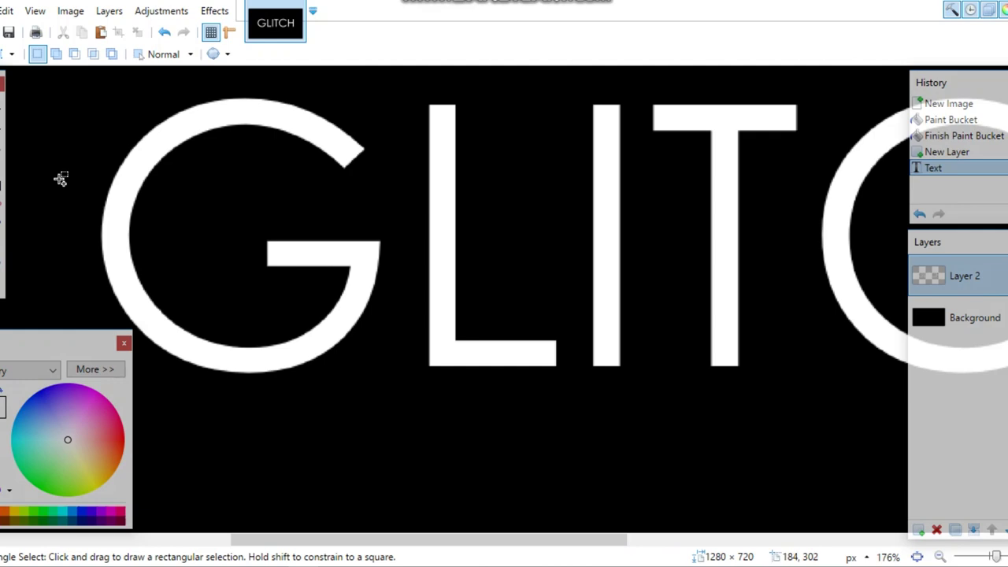
key("ctrl+0")
scroll(126, 167, "up", 8)
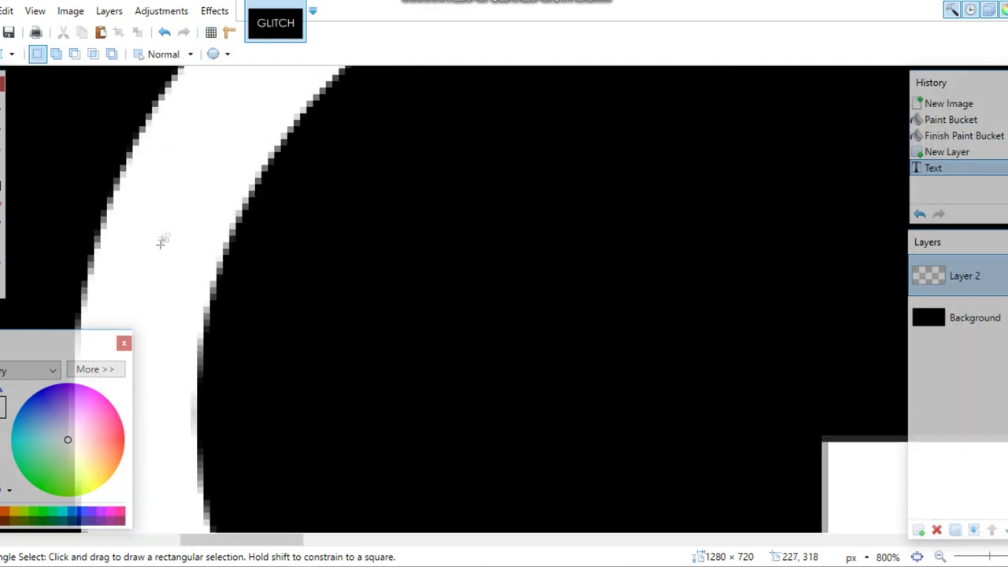
scroll(161, 242, "down", 3)
left_click_drag(46, 127, 516, 249)
scroll(551, 248, "down", 8)
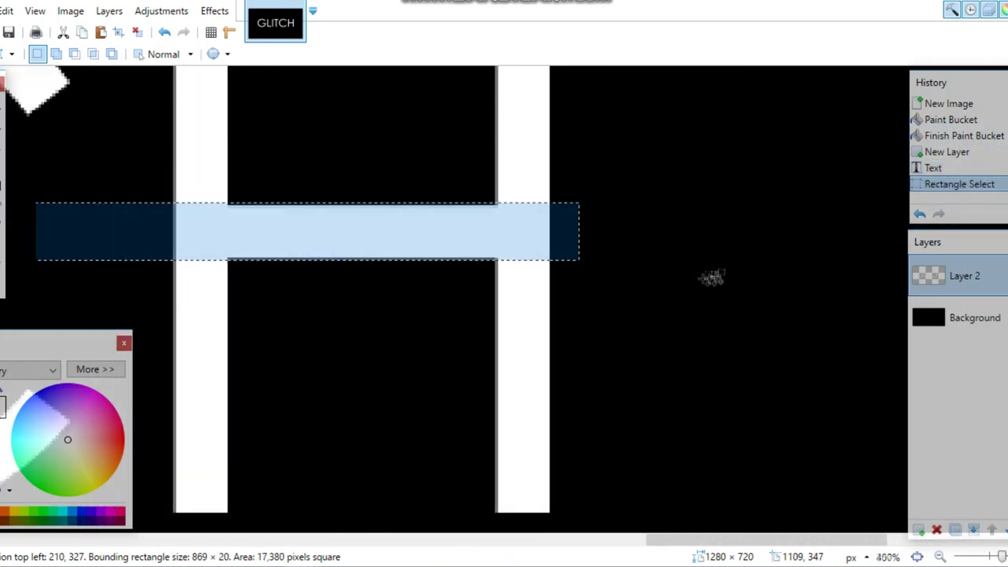
key("ctrl+c")
scroll(614, 275, "up", 1)
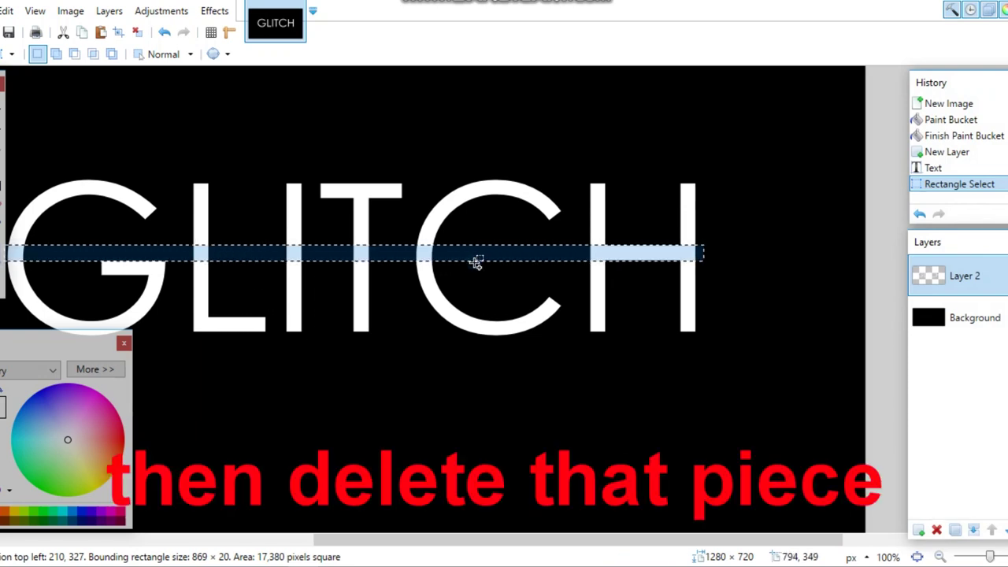
Erase the copied strip from the middle of the GLITCH letters.
key("ctrl+v")
scroll(155, 239, "up", 5)
key("Delete")
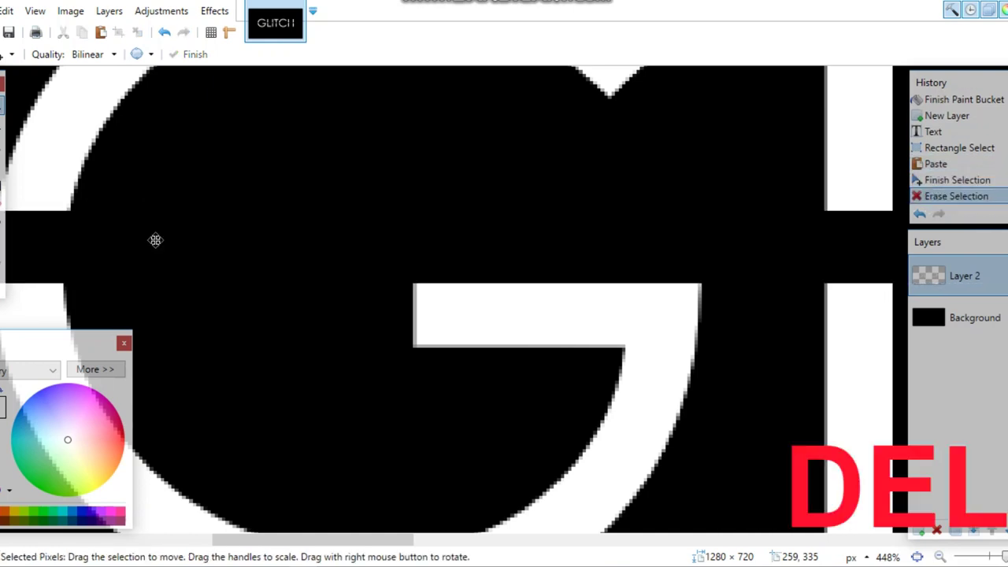
scroll(155, 240, "down", 4)
Paste the copied strip into the gap and shift it slightly right, with its upper-left corner at about 226, 327.
key("ctrl+v")
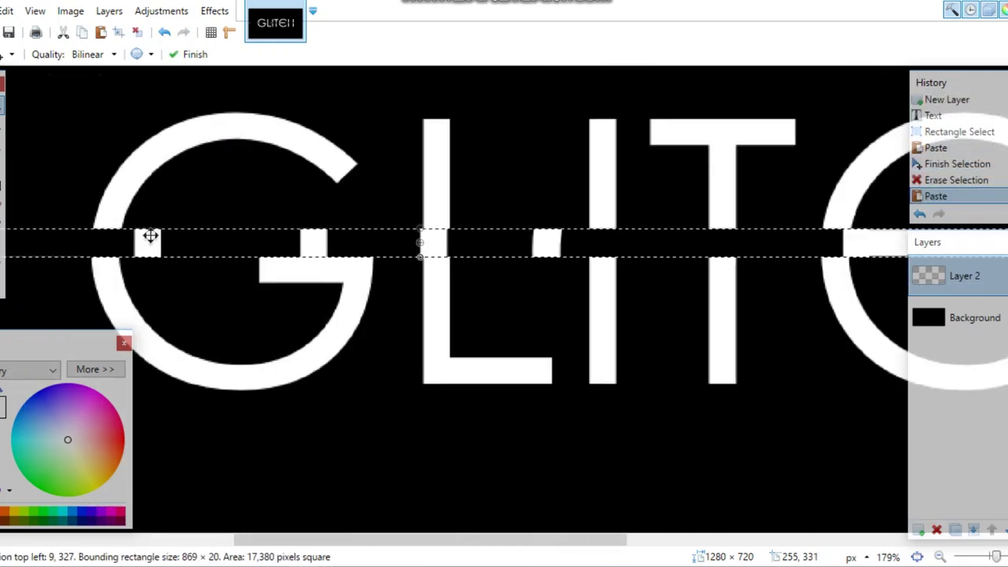
scroll(150, 243, "down", 2)
left_click_drag(147, 242, 141, 245)
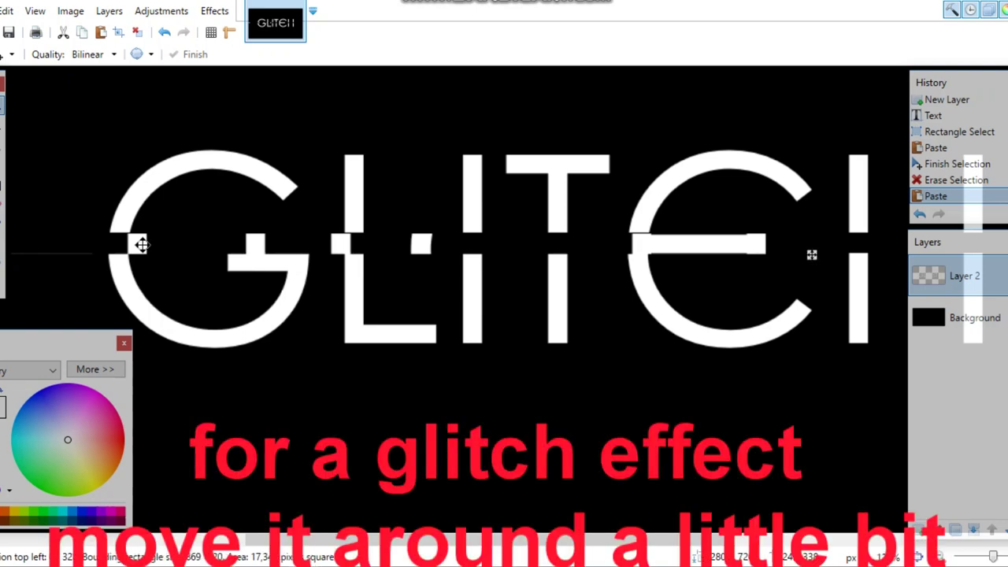
left_click_drag(138, 243, 370, 241)
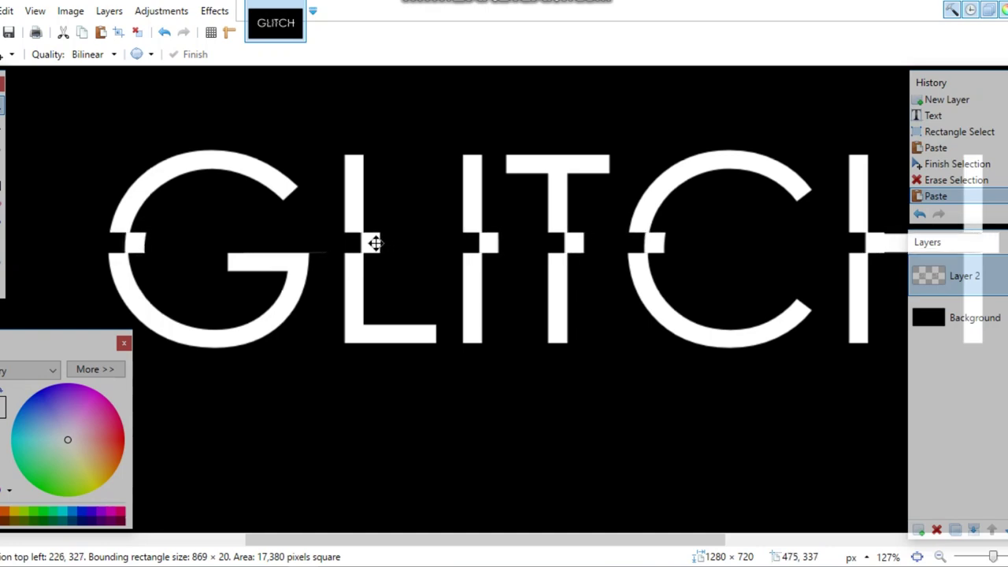
left_click_drag(375, 243, 375, 243)
scroll(314, 252, "down", 3)
scroll(284, 281, "up", 6)
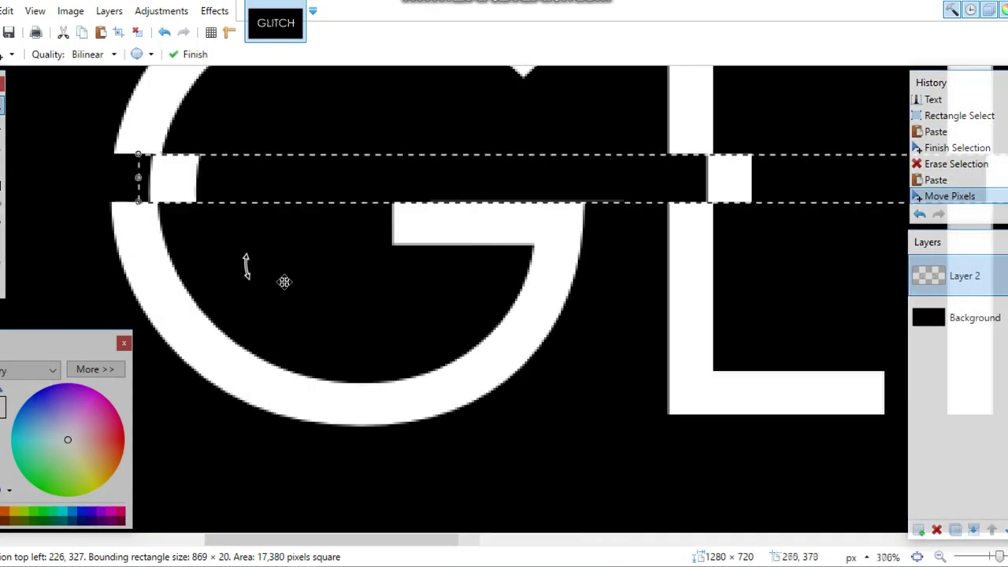
scroll(285, 281, "up", 1)
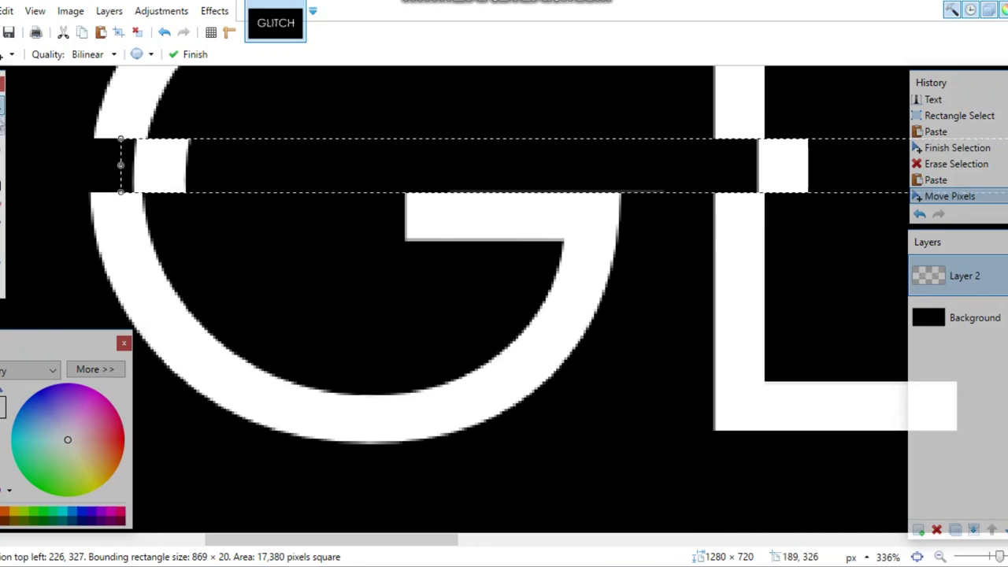
Finish moving the strip, drop the selection and erase the stray thin line beside the letter G.
key("s")
left_click(199, 167)
scroll(197, 166, "down", 5)
scroll(373, 224, "down", 2)
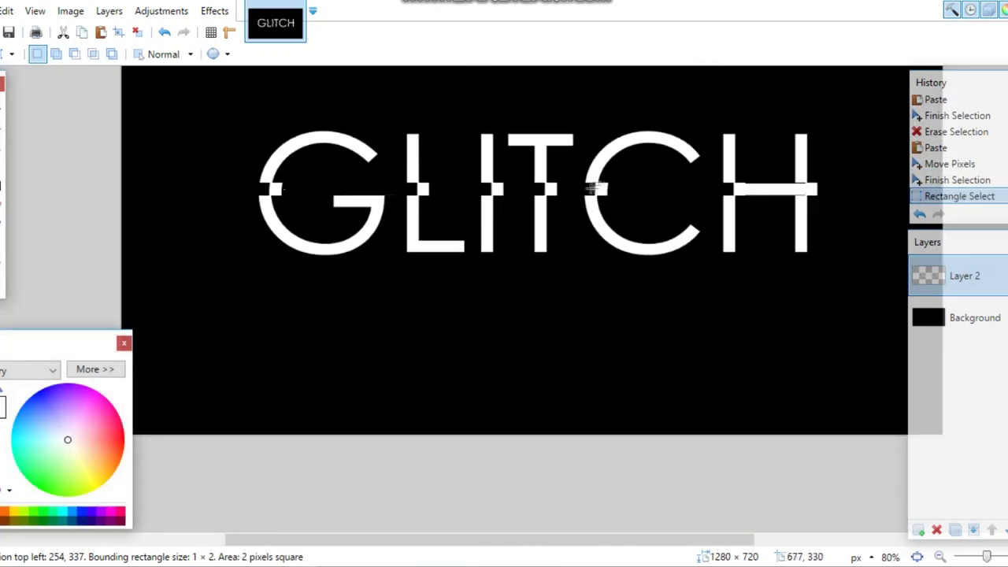
scroll(806, 285, "up", 1)
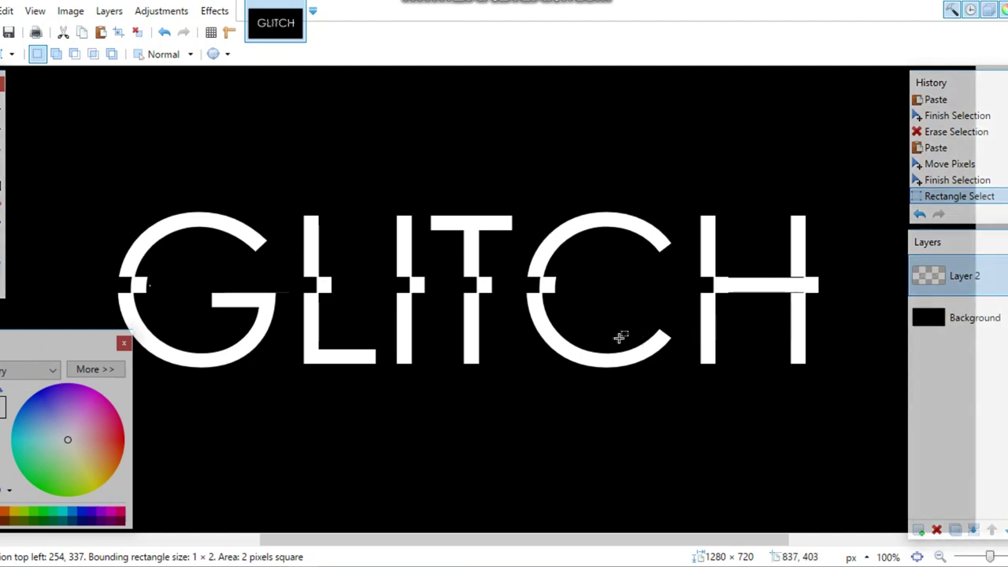
scroll(619, 338, "down", 1)
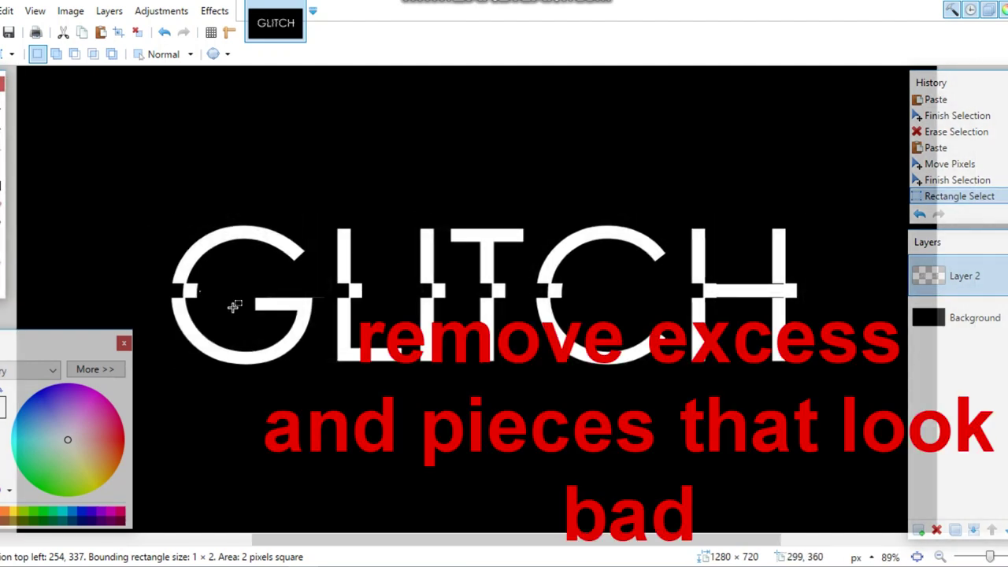
left_click(236, 309)
scroll(260, 310, "up", 10)
scroll(290, 311, "up", 3)
mouse_move(324, 290)
left_mouse_down()
mouse_move(250, 331)
mouse_move(32, 409)
mouse_move(456, 361)
mouse_move(396, 394)
mouse_move(401, 386)
left_mouse_up()
key("Delete")
scroll(260, 342, "down", 1)
scroll(260, 342, "down", 8)
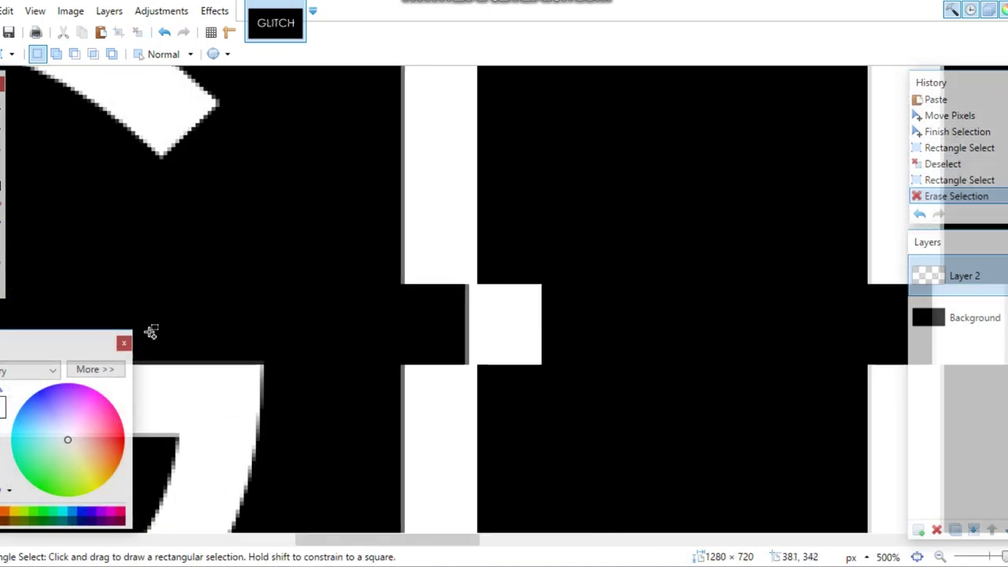
Fill the gaps where the H's right stem meets the shifted crossbar with white and deselect.
scroll(630, 372, "up", 8)
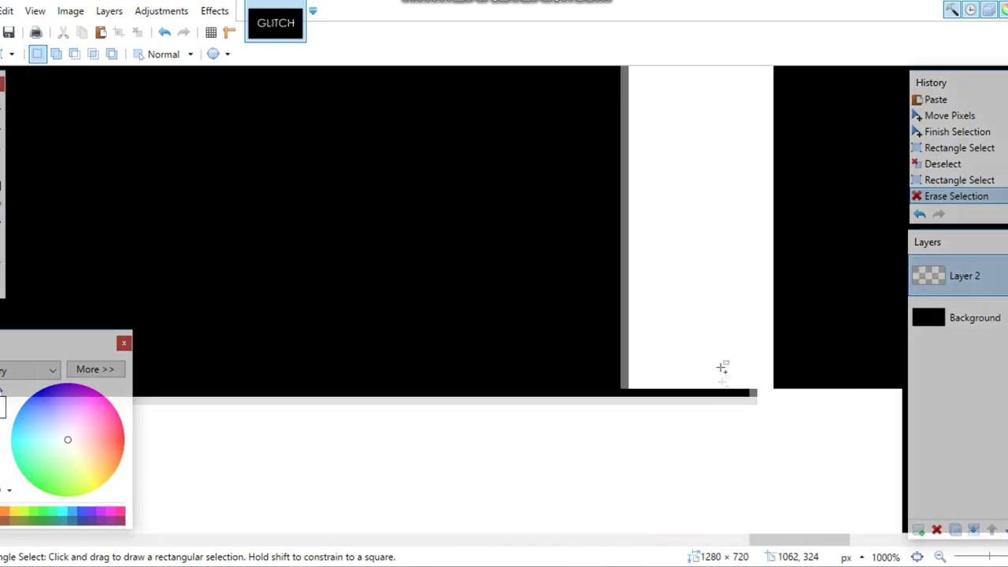
left_click_drag(607, 273, 763, 483)
left_click_drag(779, 148, 779, 523)
key("BackSpace")
key("ctrl+d")
scroll(739, 349, "down", 3)
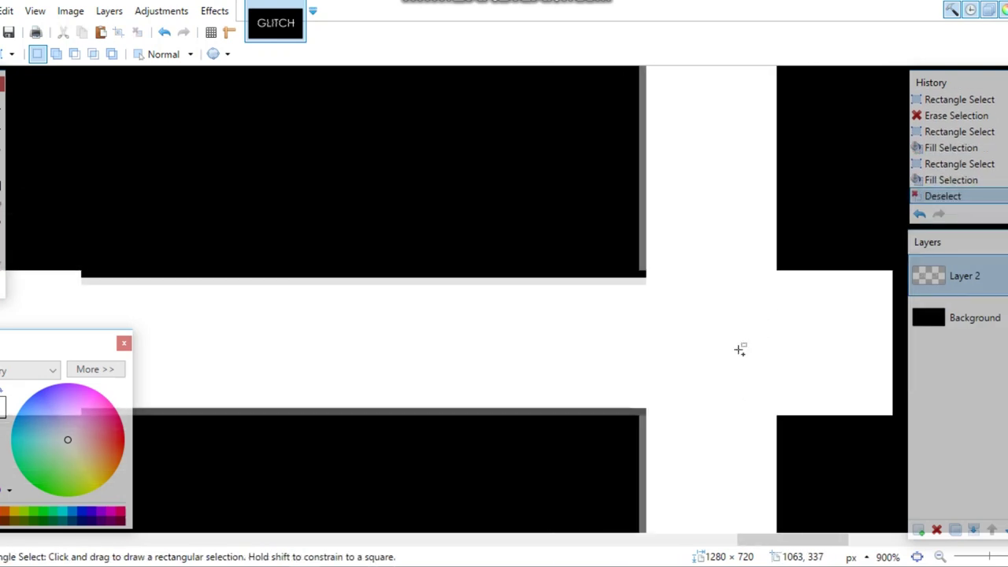
Fill another small area around the H's crossbar with white to tidy its edge and deselect.
scroll(740, 349, "down", 2)
scroll(713, 374, "down", 2)
scroll(704, 383, "up", 5)
left_click_drag(716, 297, 702, 232)
key("BackSpace")
key("ctrl+d")
scroll(767, 422, "down", 3)
scroll(774, 429, "down", 8)
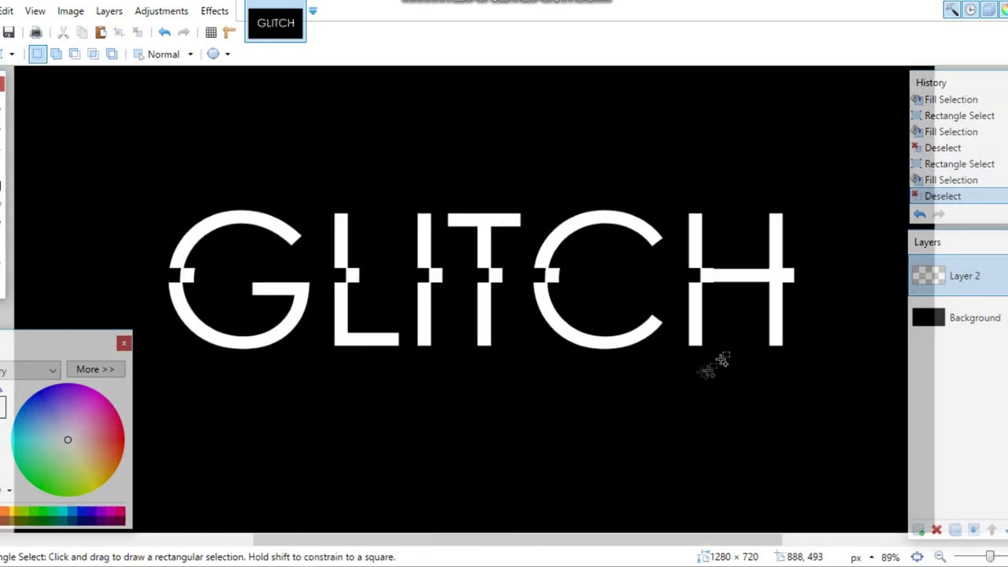
scroll(721, 360, "up", 4)
scroll(659, 218, "down", 2)
scroll(756, 241, "down", 2)
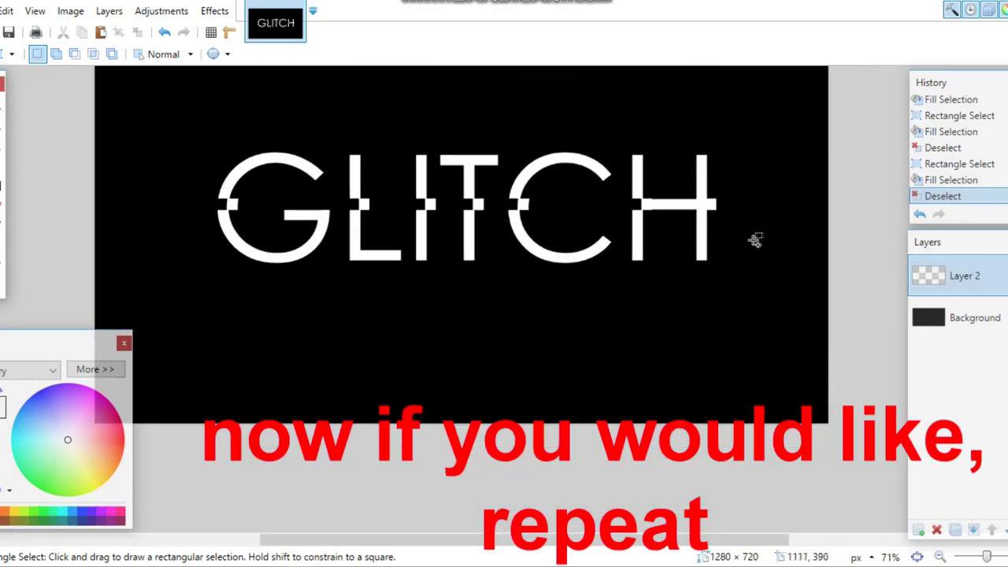
Select a horizontal strip 20 px high across the lower part of all the GLITCH letters and cut it out.
scroll(868, 164, "up", 8)
left_click_drag(688, 271, 16, 397)
scroll(78, 354, "down", 2)
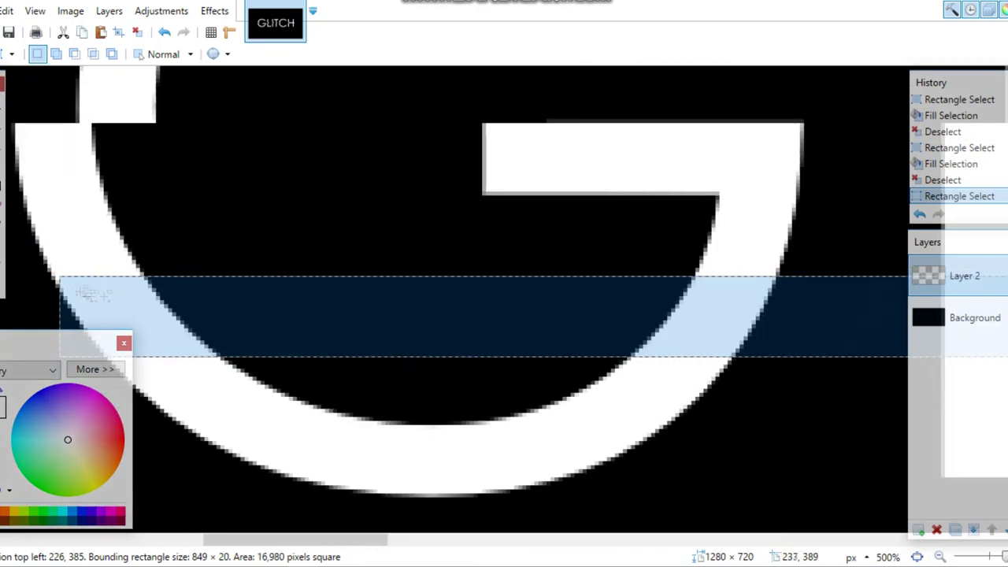
scroll(118, 260, "up", 3)
left_click_drag(118, 255, 65, 255)
scroll(134, 305, "down", 6)
key("ctrl+x")
Paste the cut strip into the gap, shifted left with its upper-left corner at about 203, 385, and deselect.
key("ctrl+v")
scroll(135, 310, "down", 5)
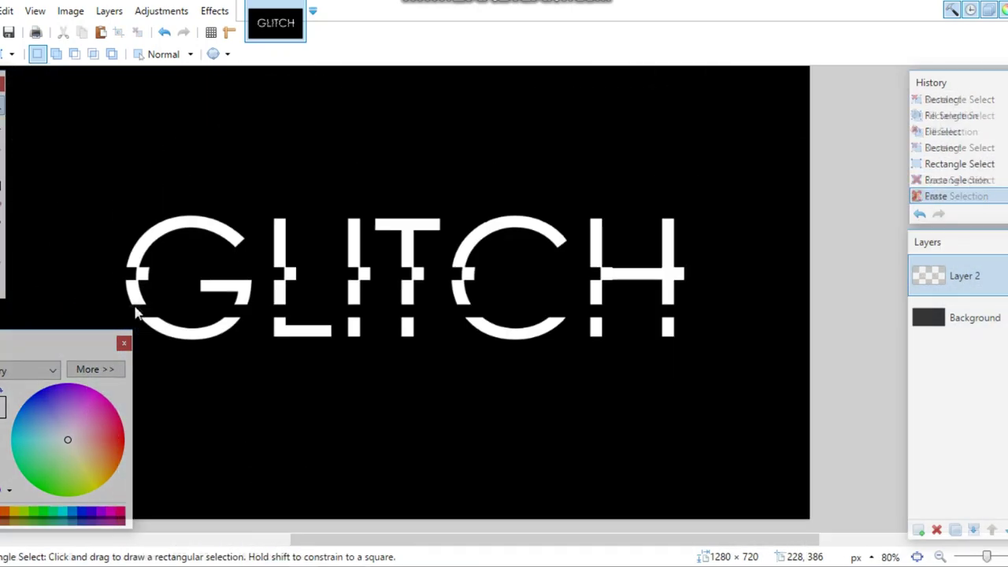
scroll(322, 371, "up", 10)
left_click_drag(322, 371, 82, 189)
scroll(82, 189, "down", 4)
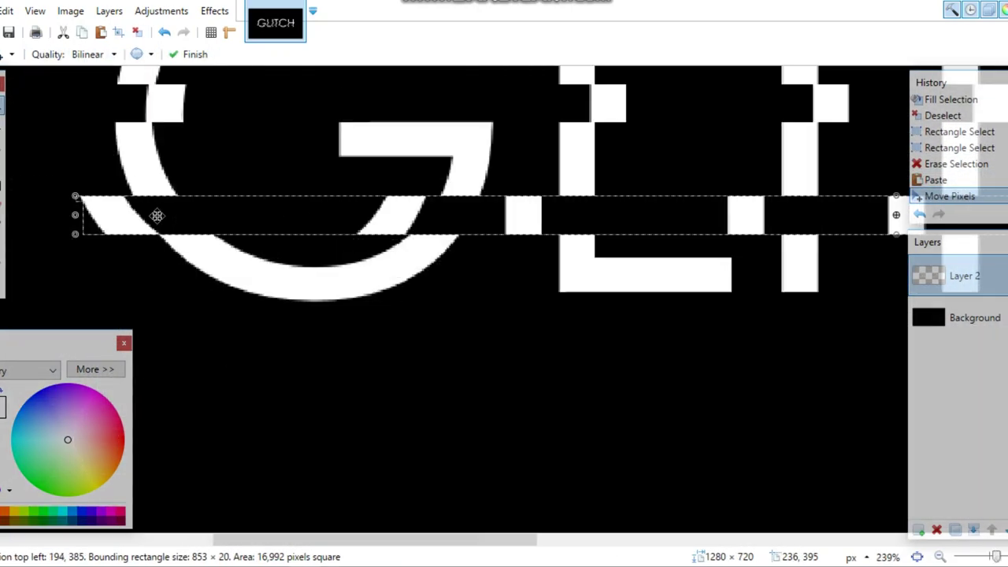
left_click_drag(157, 216, 187, 216)
scroll(114, 146, "down", 3)
key("s")
key("ctrl+d")
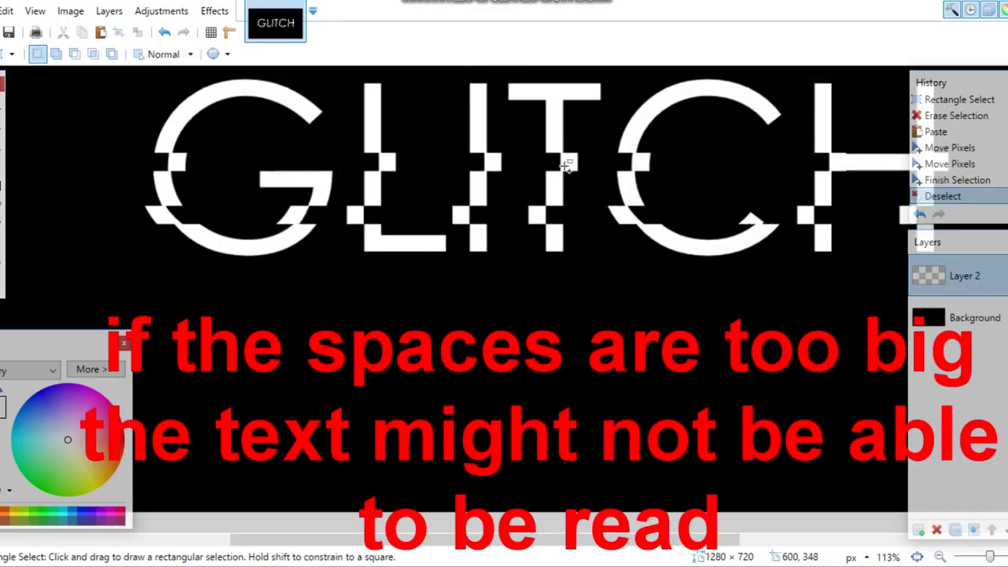
Undo the deselection and move the lower strip slightly right to about 215, 385 to reduce its offset, then deselect.
scroll(528, 206, "down", 2)
scroll(707, 369, "up", 1)
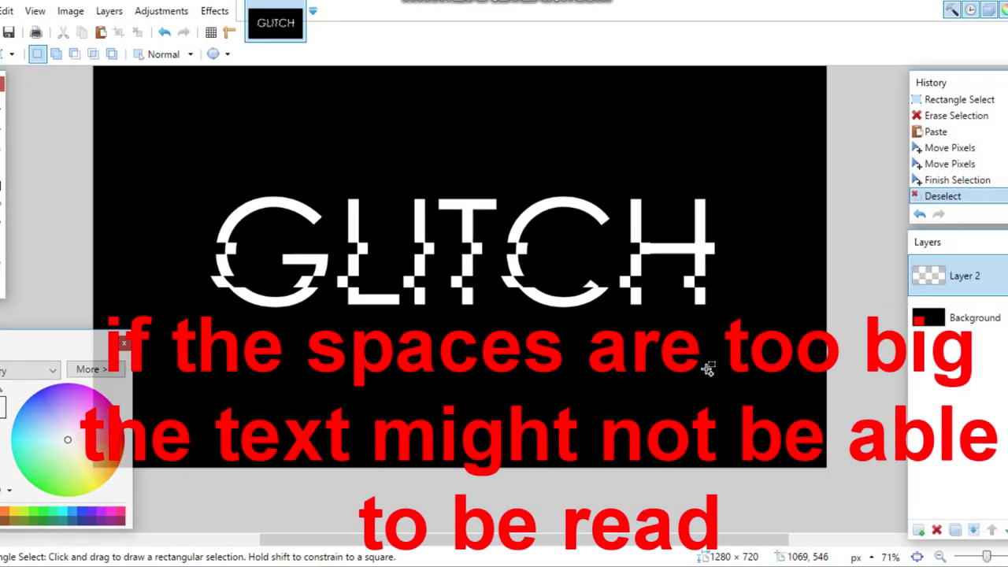
scroll(576, 376, "down", 1)
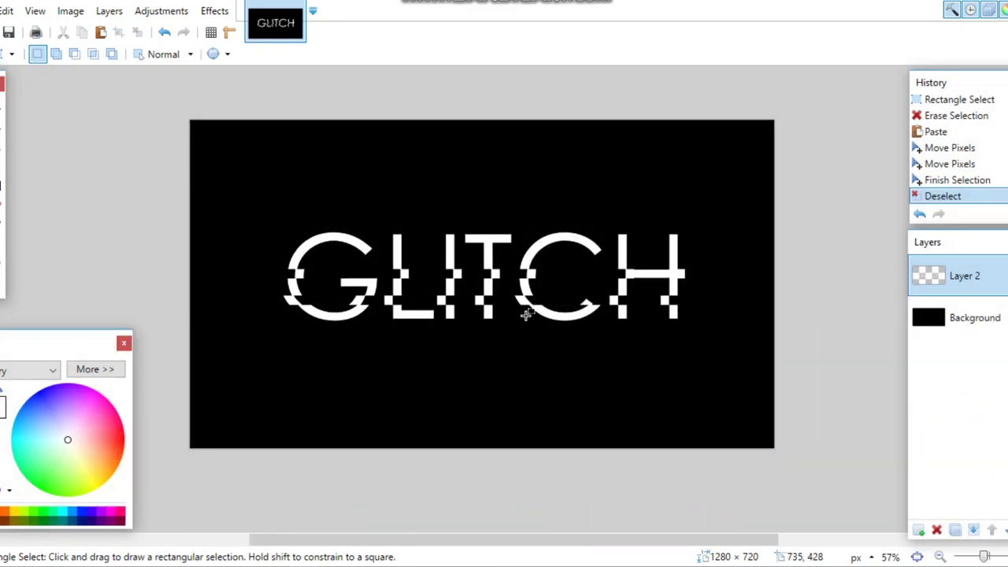
key("ctrl+z")
scroll(528, 315, "up", 3)
key("ctrl+z")
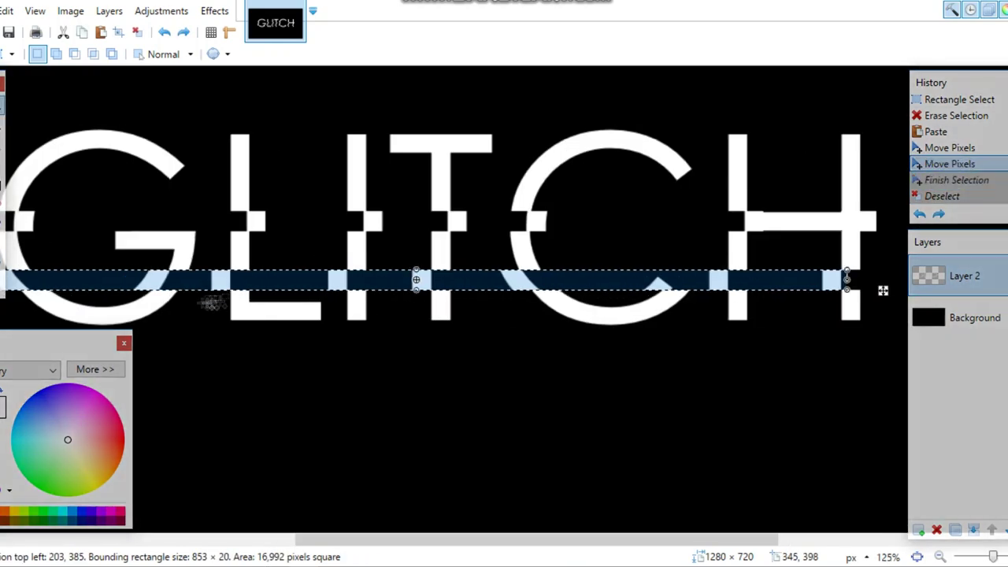
scroll(337, 281, "up", 3)
left_click_drag(349, 276, 360, 281)
scroll(803, 289, "down", 5)
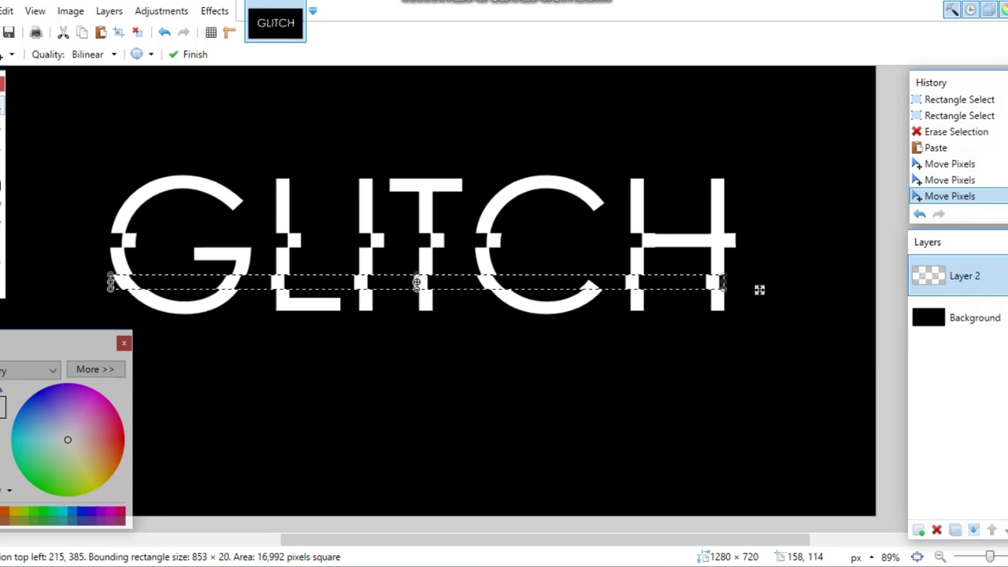
key("ctrl+d")
key("s")
scroll(643, 371, "down", 3)
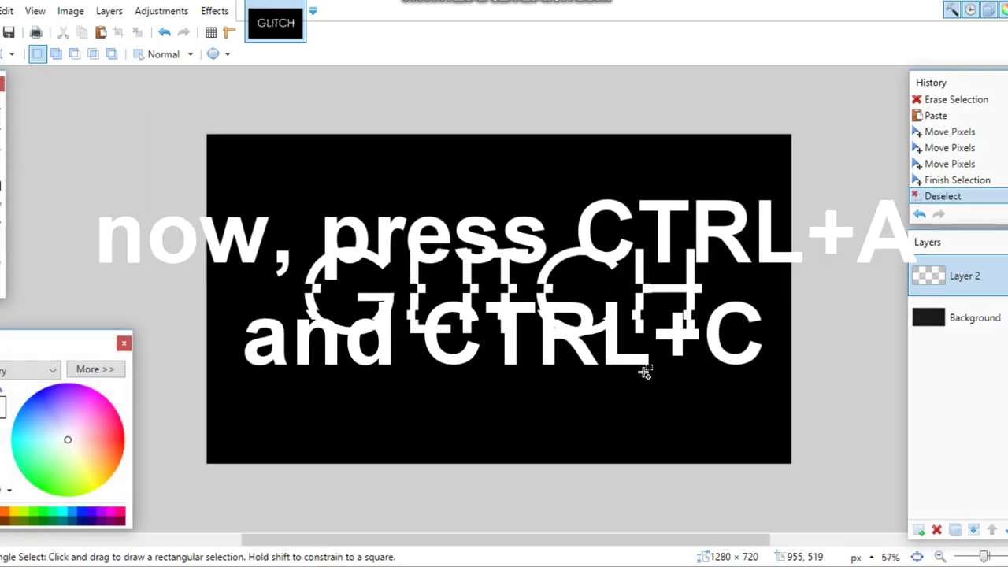
Copy the whole GLITCH layer, paste it into two new layers and deselect.
scroll(643, 372, "up", 1)
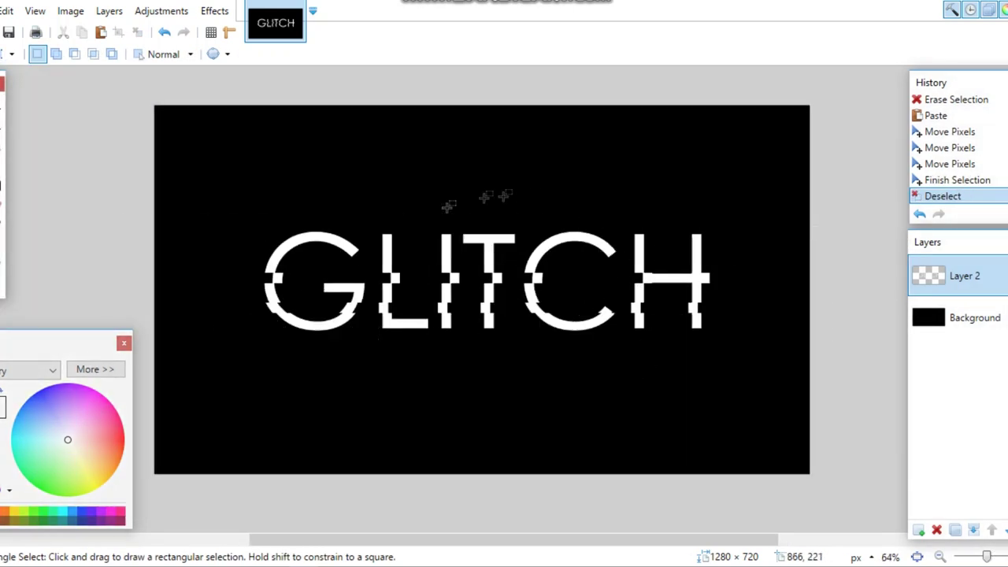
key("ctrl+a")
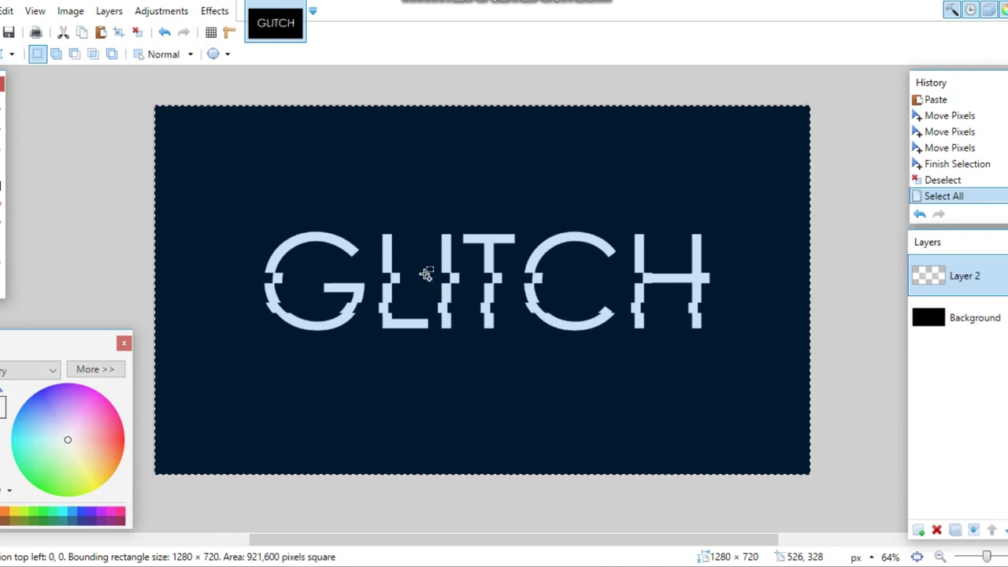
left_click(919, 530)
key("ctrl+v")
key("ctrl+shift+n")
key("ctrl+v")
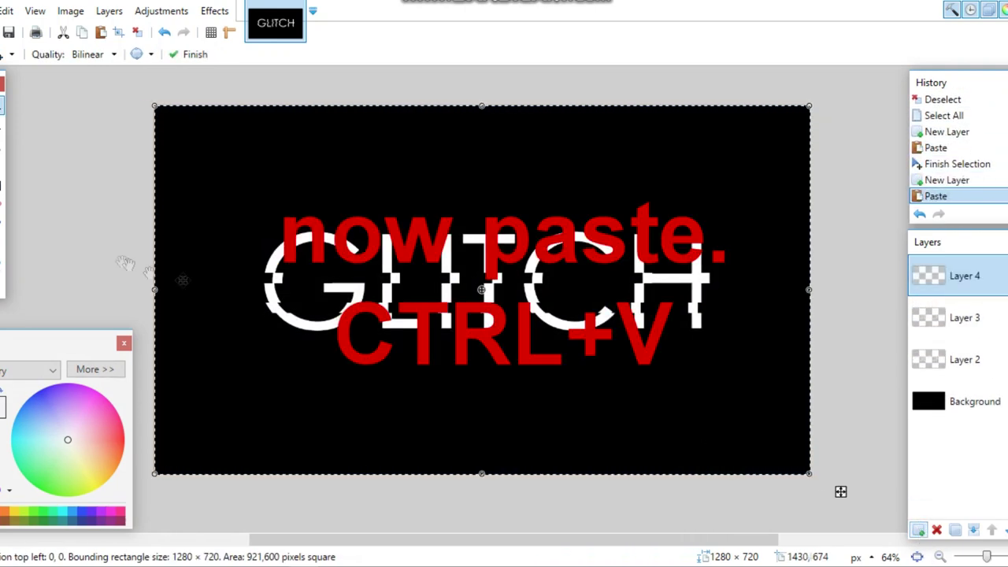
key("s")
key("ctrl+d")
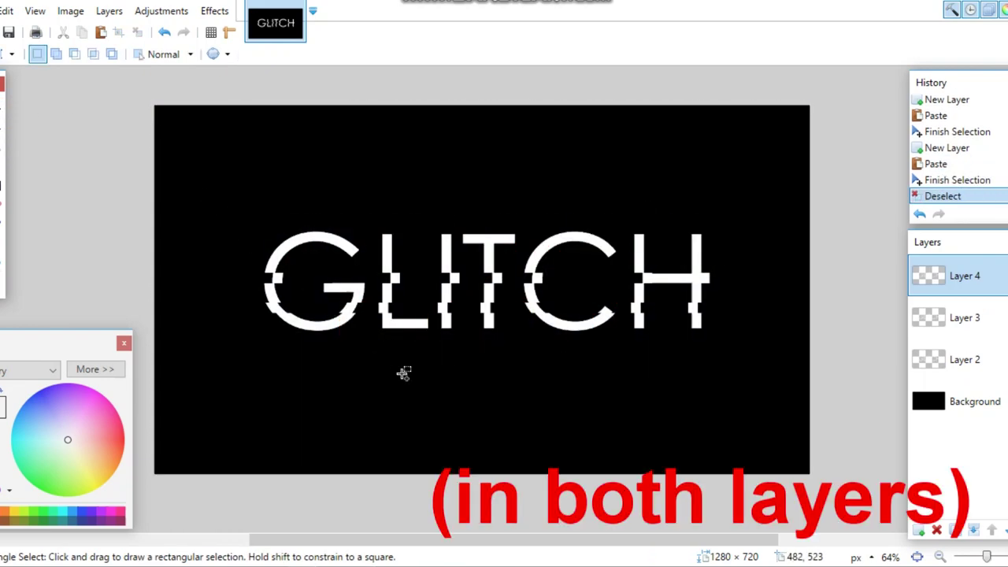
Select all the white letters on Layer 4 with the Magic Wand at 65% tolerance.
scroll(403, 373, "down", 3)
scroll(472, 372, "up", 4)
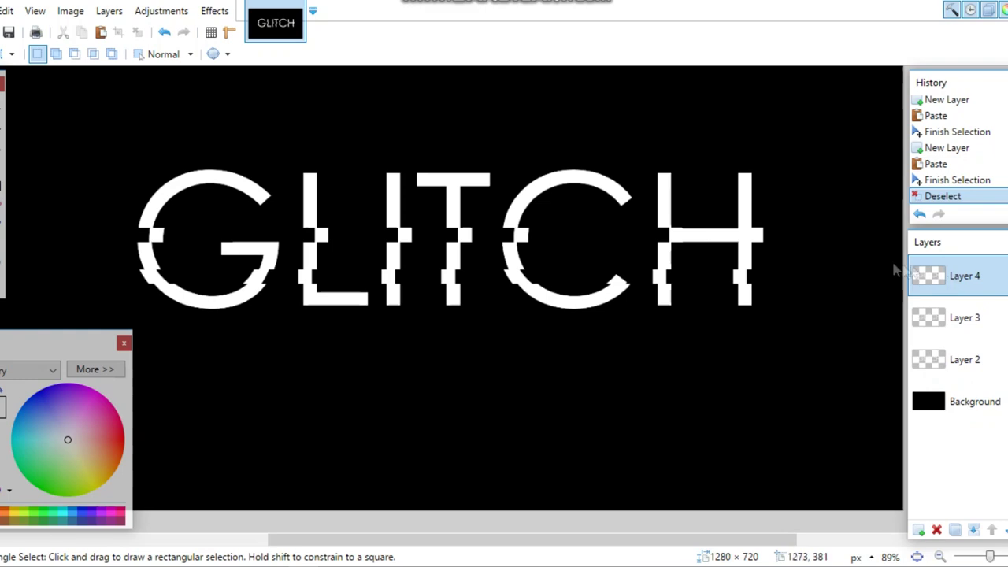
left_click(9, 170)
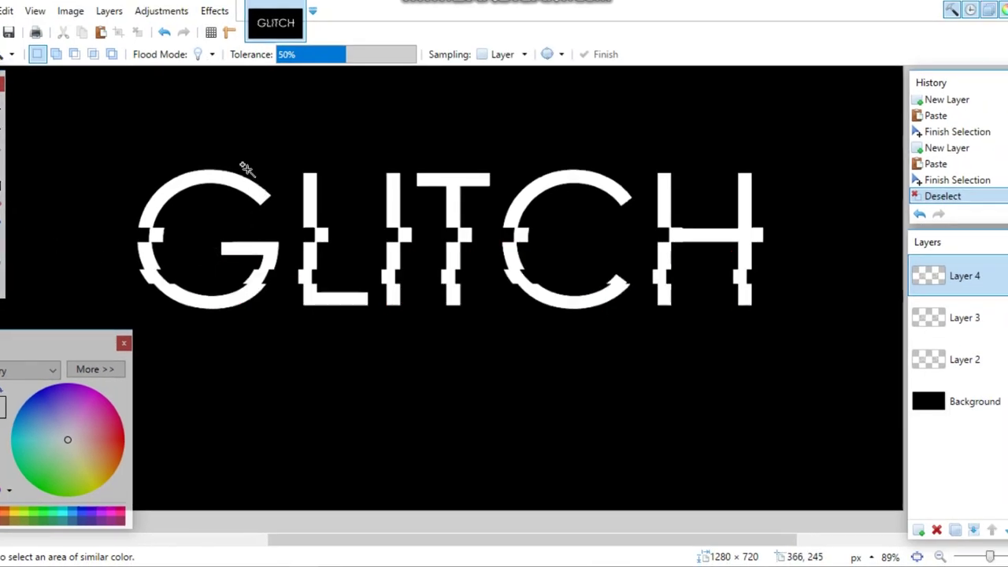
scroll(246, 168, "up", 4)
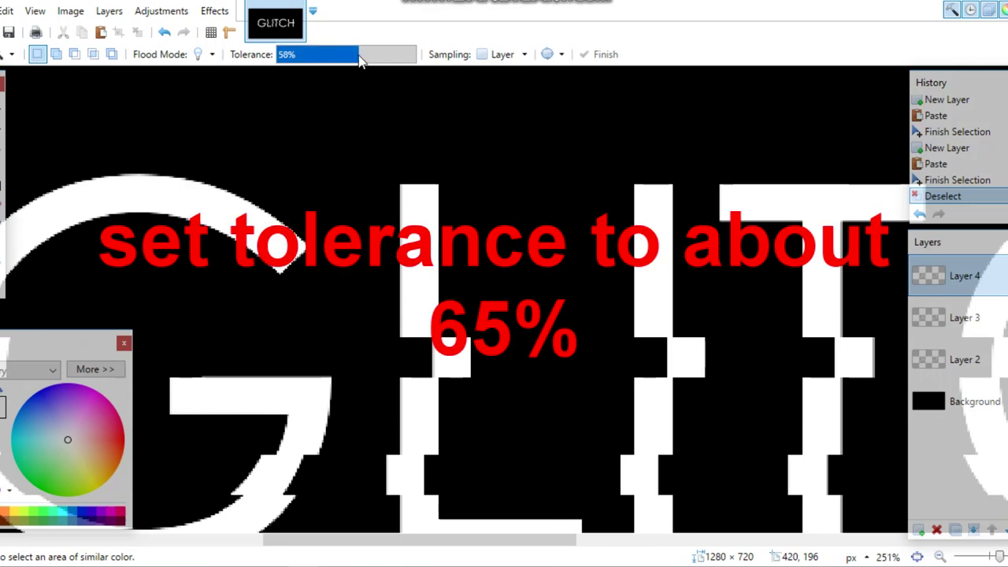
left_click(214, 197, "shift")
scroll(214, 197, "down", 4)
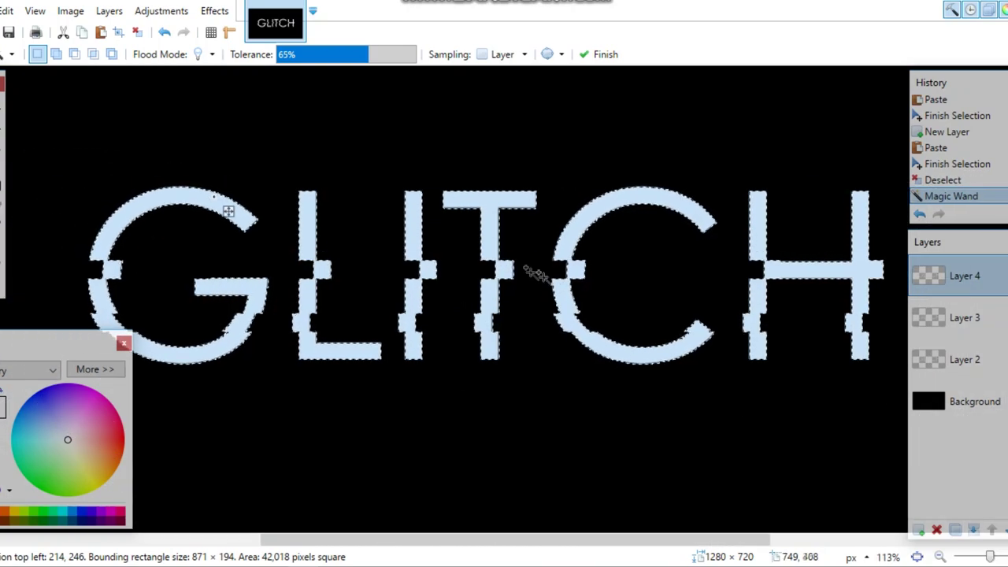
Fill the selected letters on Layer 4 with cyan, deselect, and move that layer beneath Layer 2.
scroll(557, 280, "down", 2)
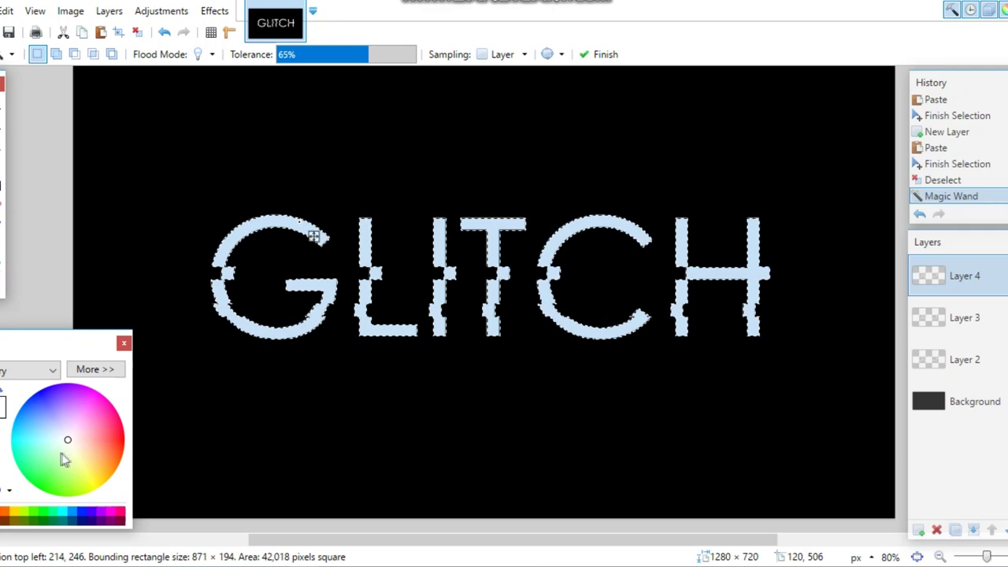
left_click_drag(69, 443, 13, 442)
key("BackSpace")
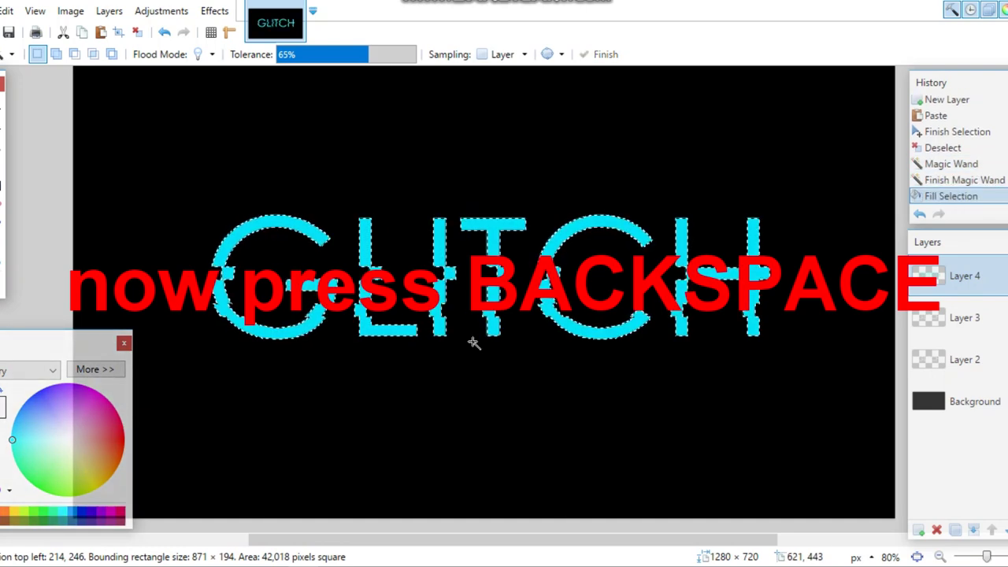
key("s")
key("ctrl+d")
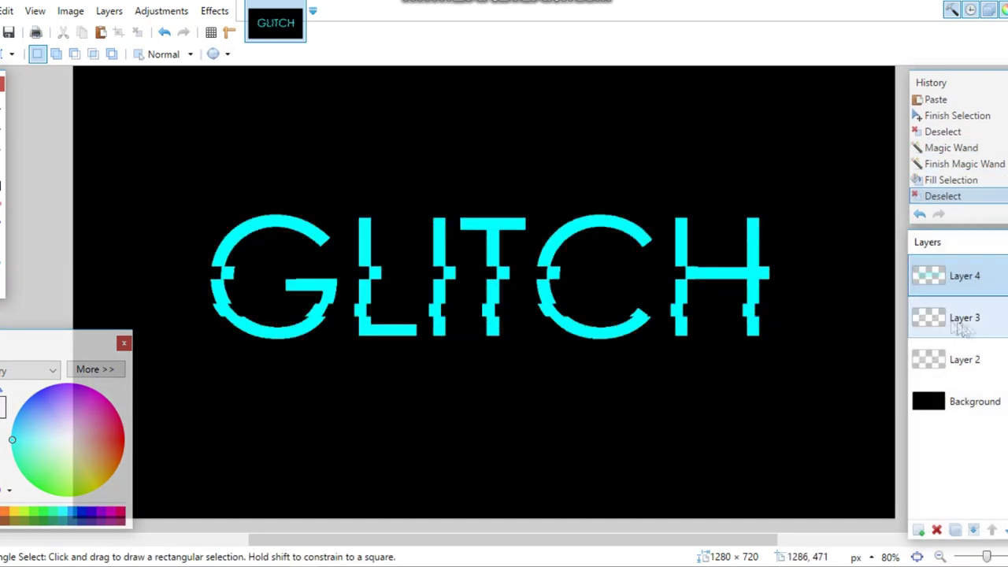
left_click(981, 331)
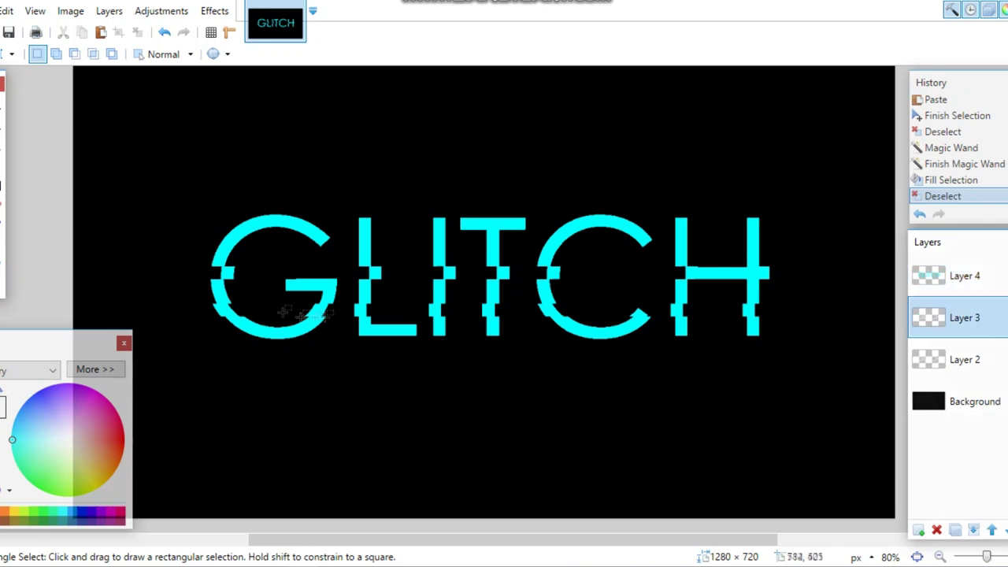
left_click_drag(964, 276, 976, 375)
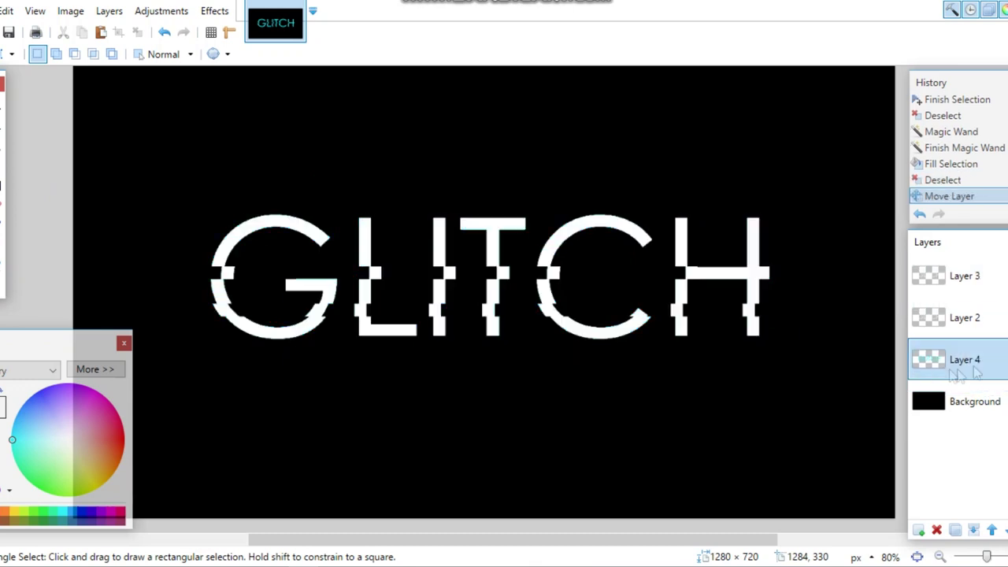
Select all the letters on Layer 3 with the Magic Wand, fill them with red and deselect.
left_click(929, 274)
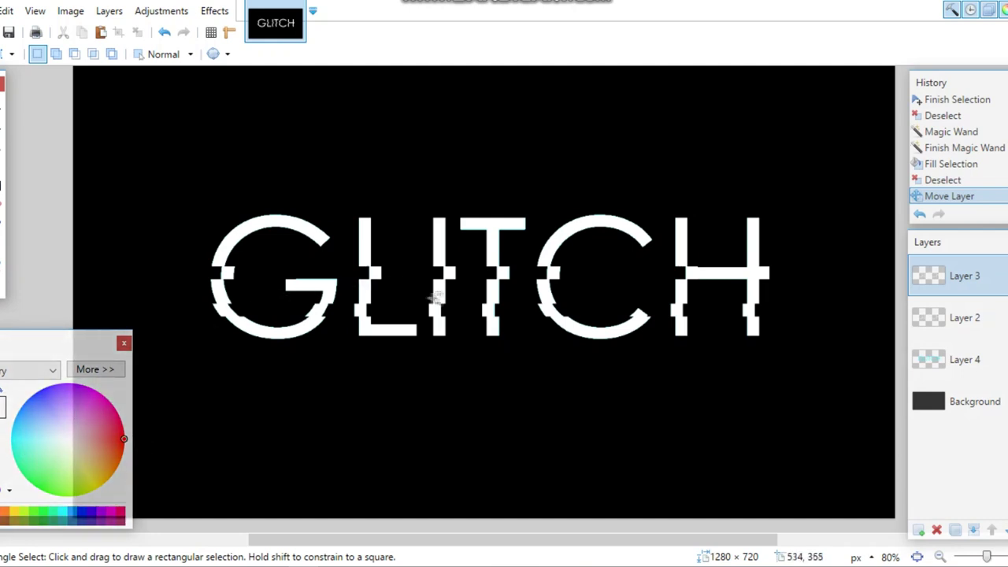
scroll(423, 292, "up", 3)
key("s")
key("s")
key("s")
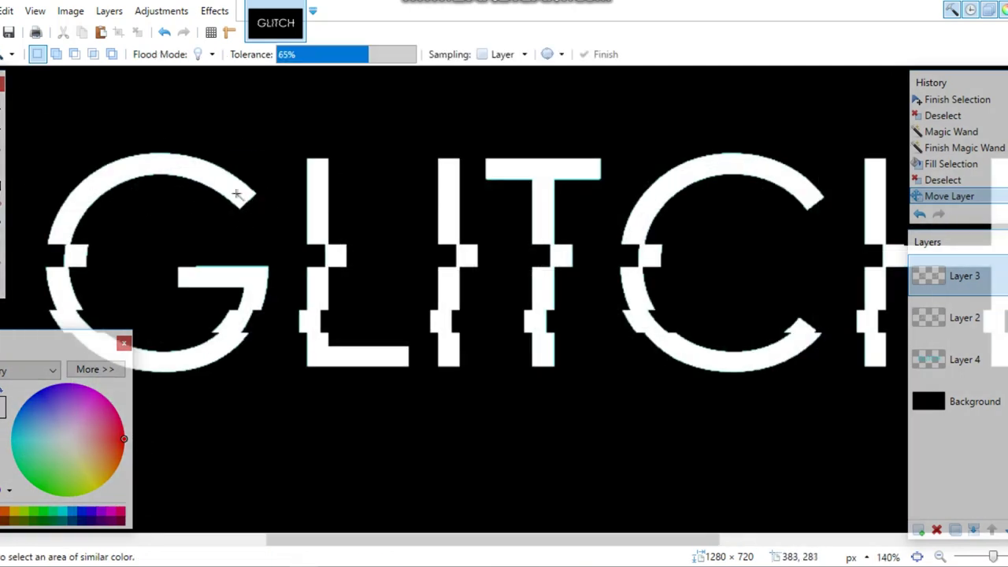
left_click(238, 195)
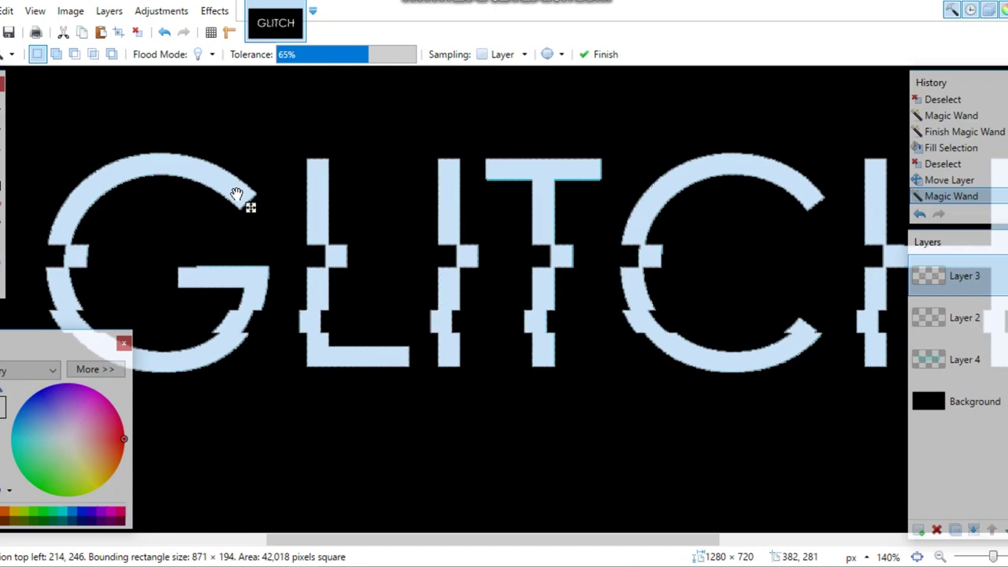
key("BackSpace")
key("ctrl+d")
key("s")
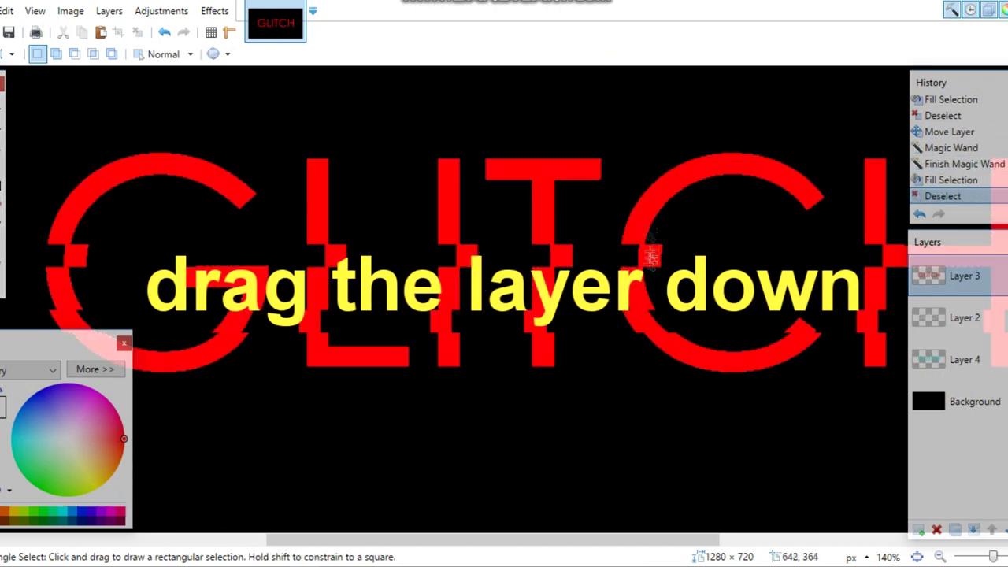
Move the red Layer 3 beneath the white Layer 2, above Layer 4.
key("ctrl+b")
left_click_drag(931, 269, 957, 338)
scroll(664, 299, "down", 3)
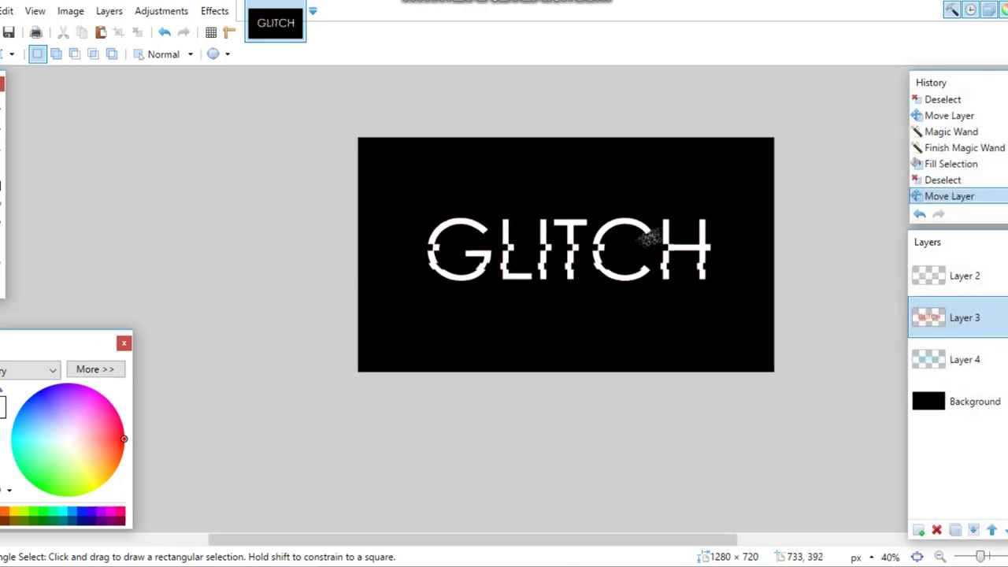
Select an area of about 1009 × 305 px around the word on Layer 3 and shift the red text 5 px left.
scroll(637, 231, "up", 5)
scroll(501, 284, "up", 6)
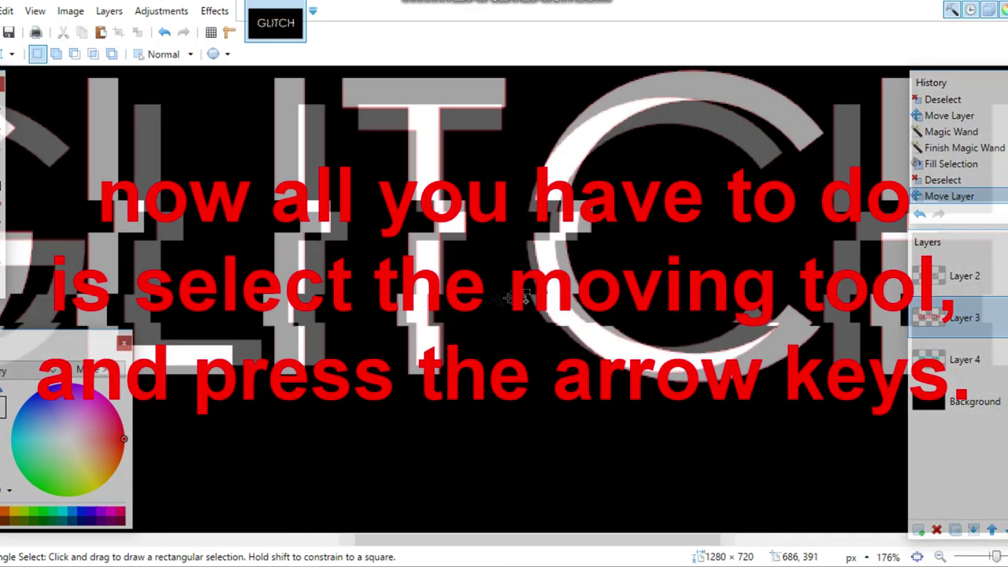
scroll(594, 294, "down", 1)
scroll(594, 293, "down", 4)
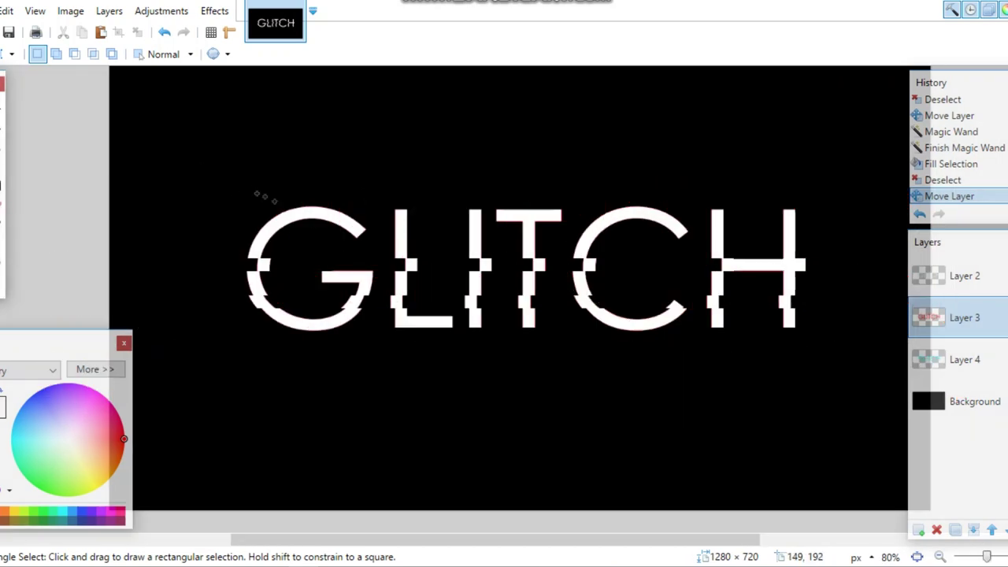
left_click_drag(205, 170, 852, 366)
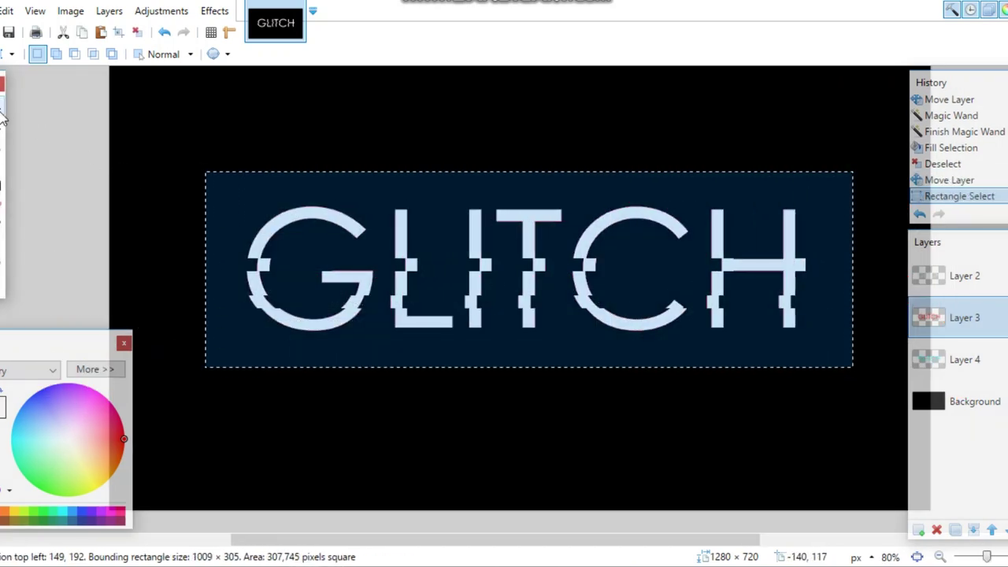
left_click(4, 117)
left_click(488, 281)
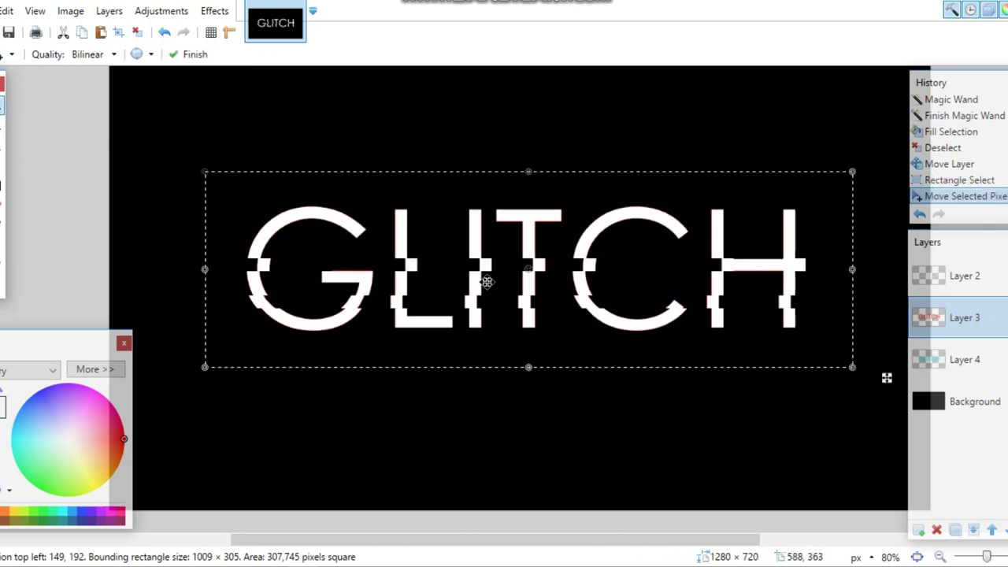
left_click_drag(488, 281, 486, 281)
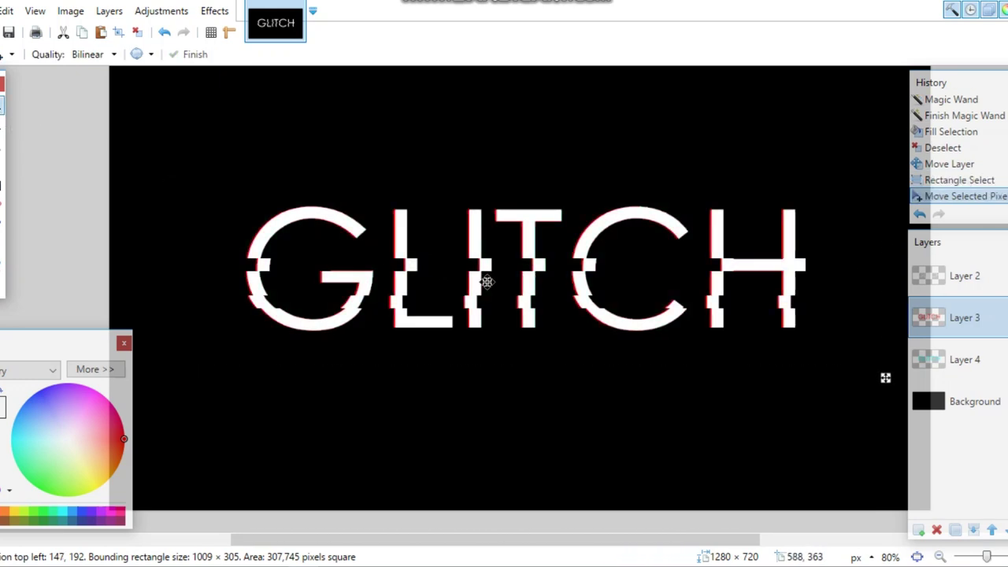
key("Left")
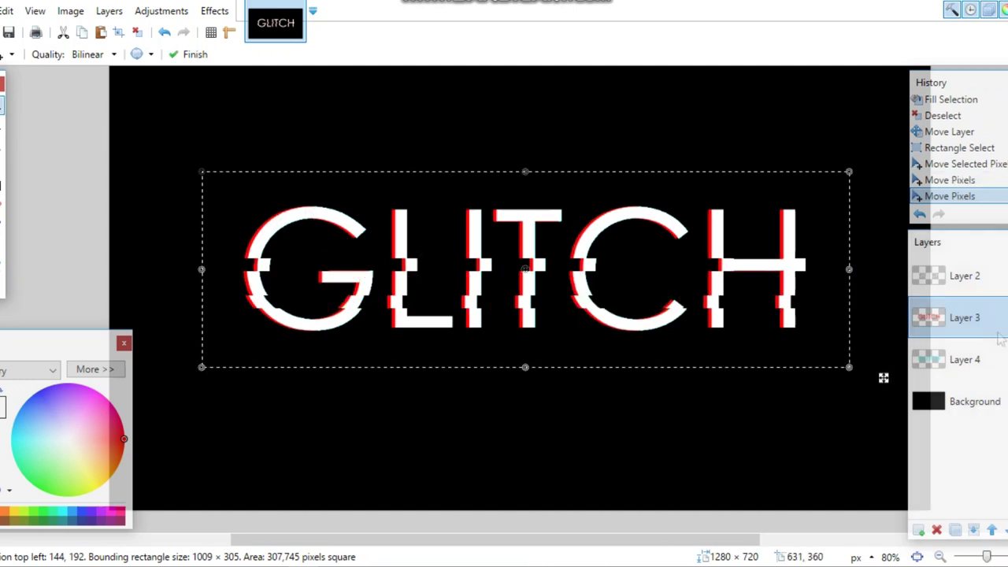
Shift the cyan text on Layer 4 about 5 px right, with the selection's upper-left corner at 149, 192, and deselect.
left_click(955, 358)
left_click(664, 271)
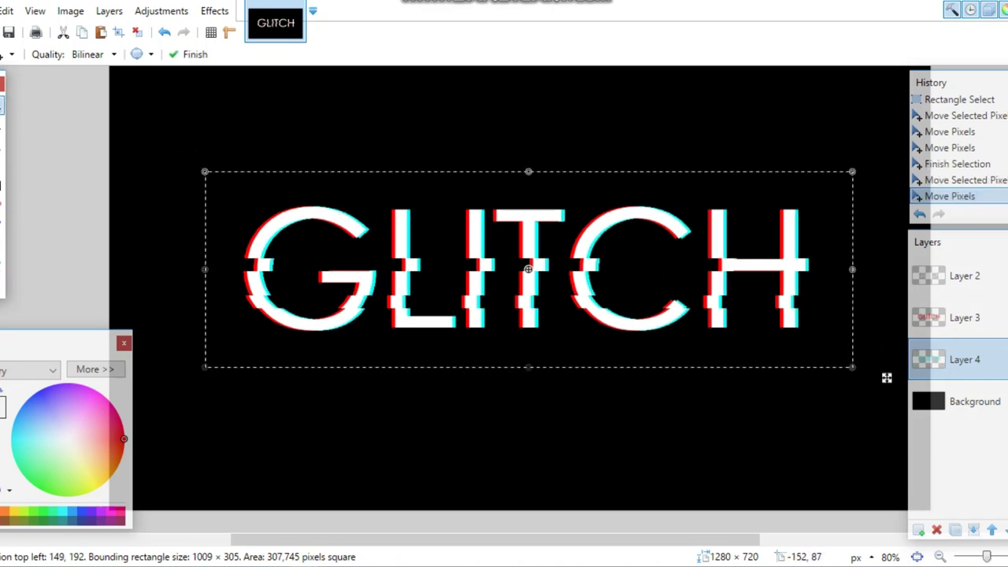
left_click(34, 117)
left_click(254, 165)
scroll(259, 164, "down", 3)
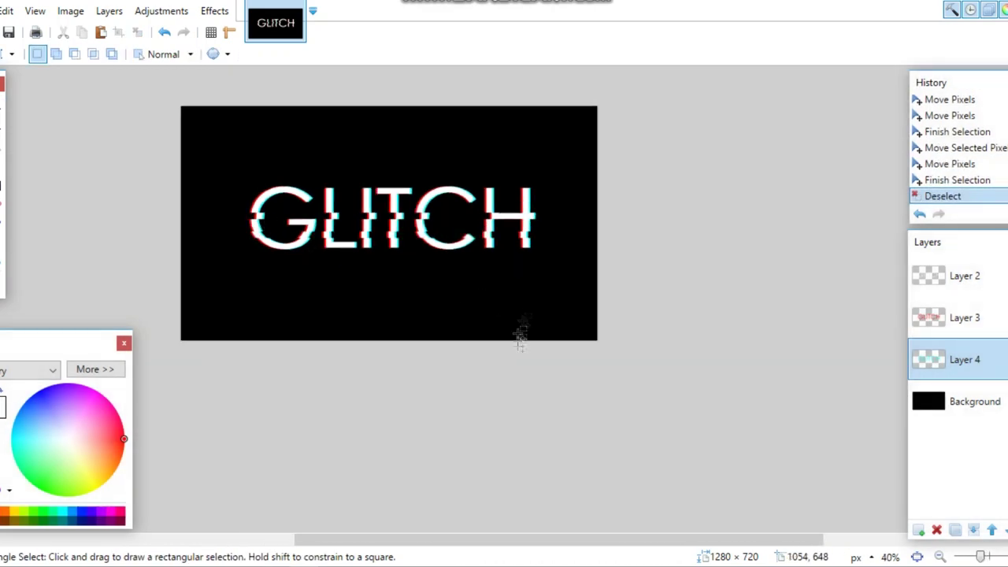
scroll(331, 230, "up", 3)
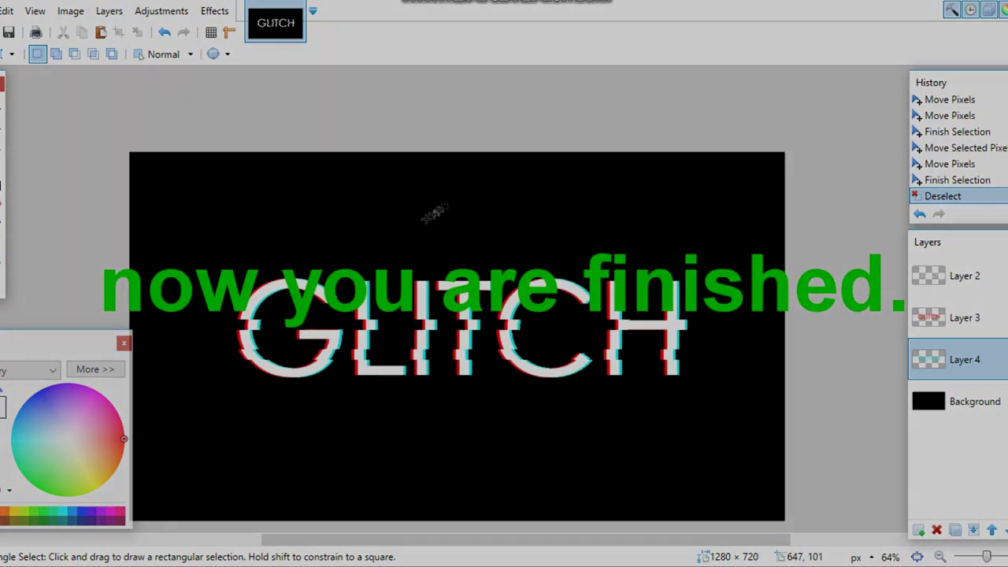